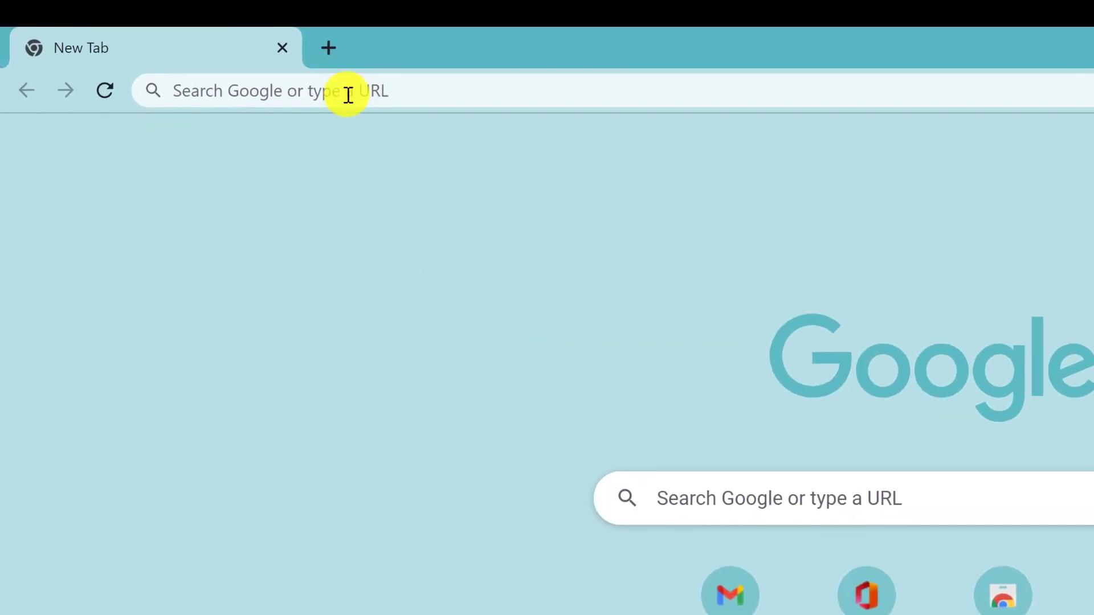
# Load gmail.com and open the Google Account Security page in a new tab from the avatar menu
pyautogui.click(348, 93)
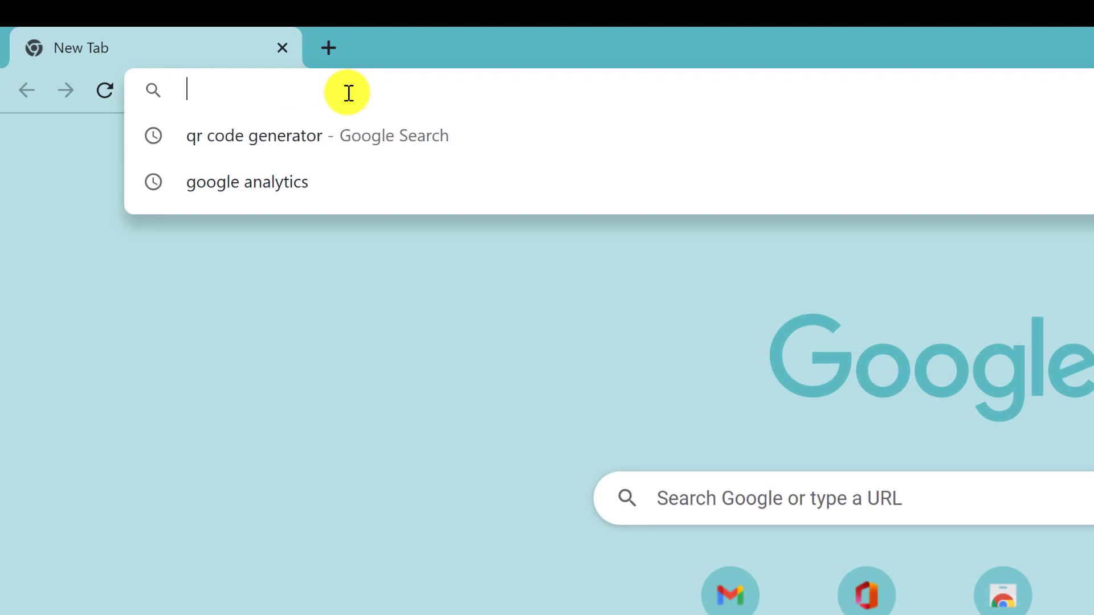
pyautogui.write('gmail.com')
pyautogui.press('Return')
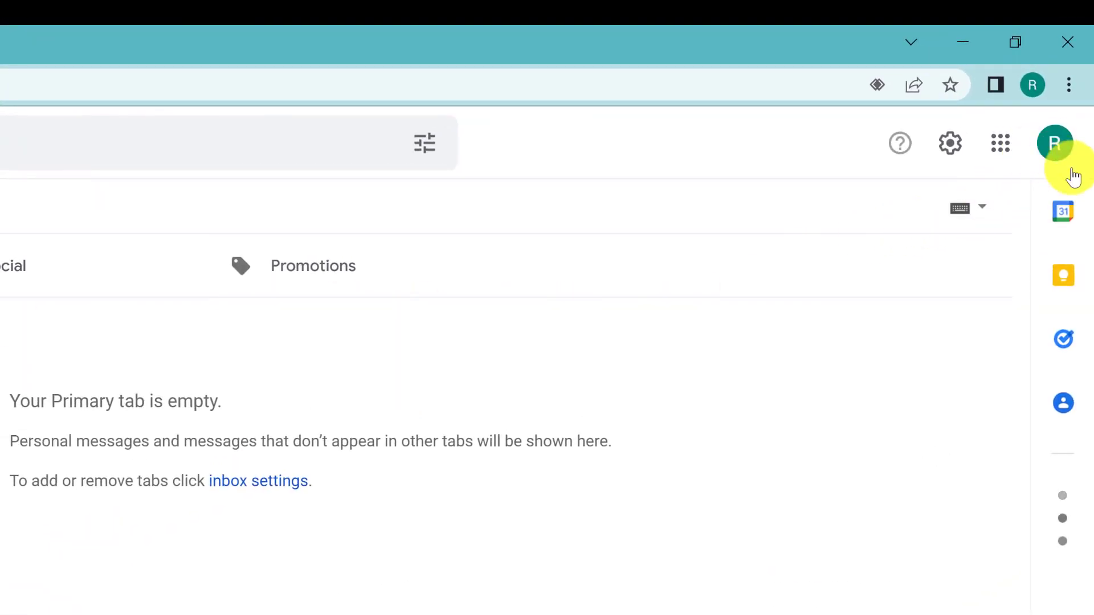
pyautogui.click(1054, 143)
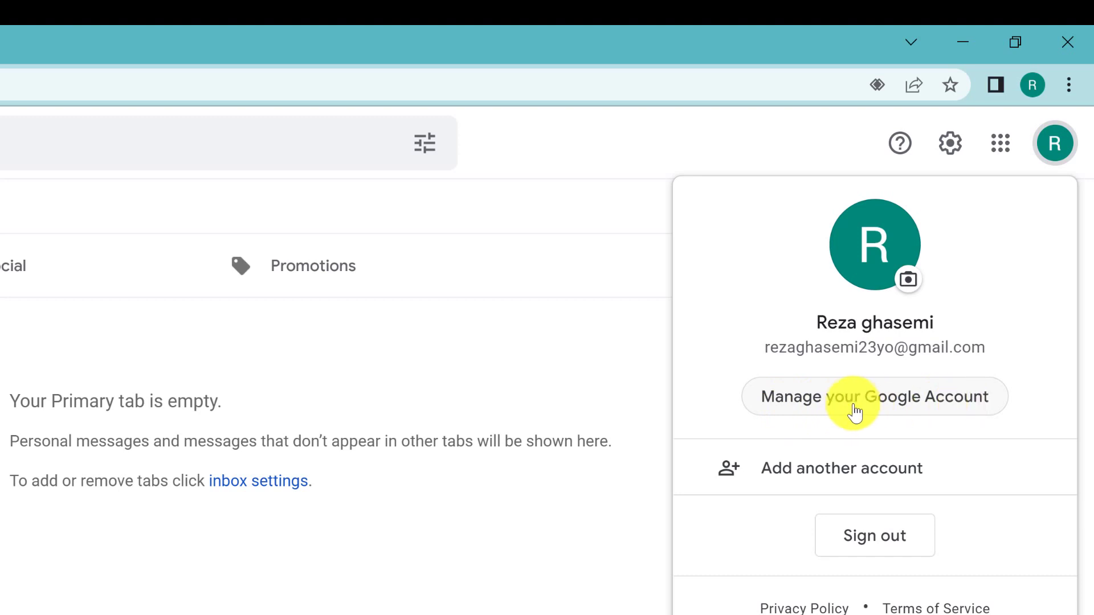
pyautogui.click(892, 407)
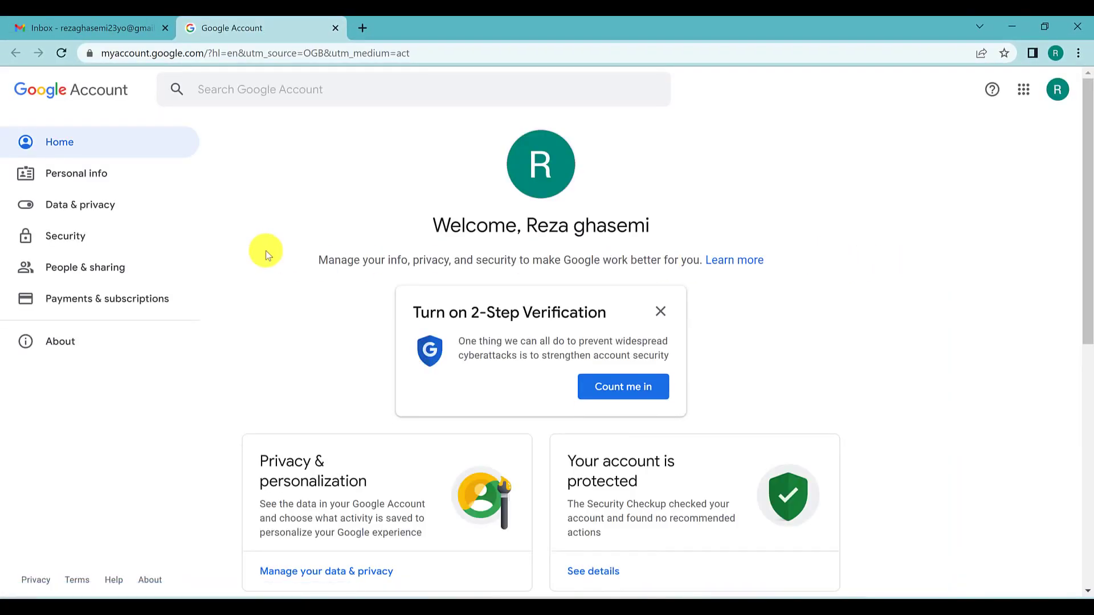
pyautogui.click(57, 243)
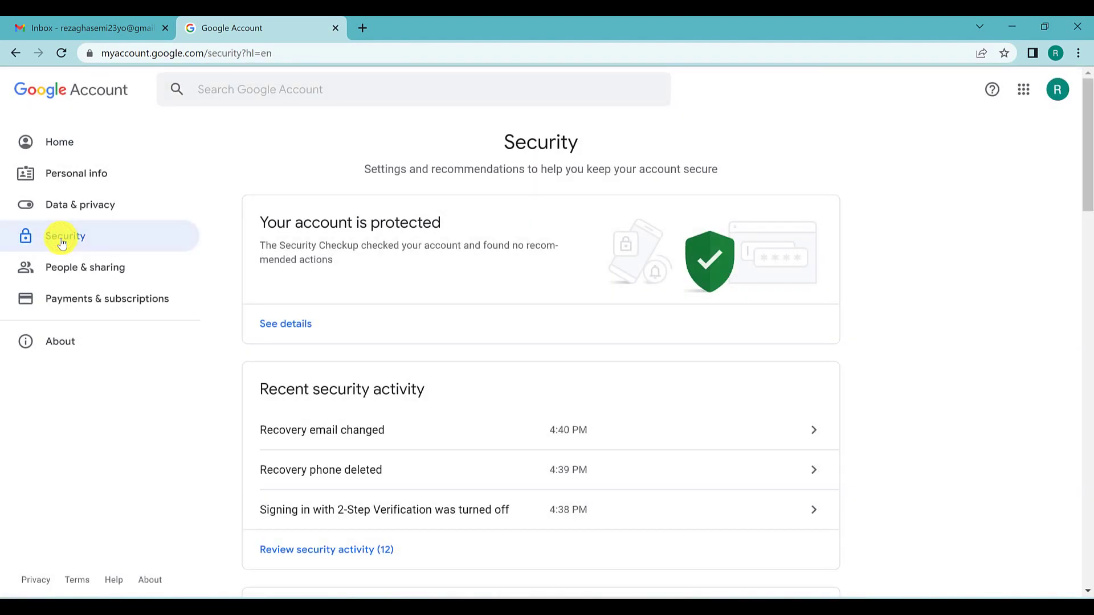
# Scroll the Security page down to Signing in to Google, where 2-Step Verification shows Off
pyautogui.moveTo(1087, 165); pyautogui.dragTo(1089, 232)
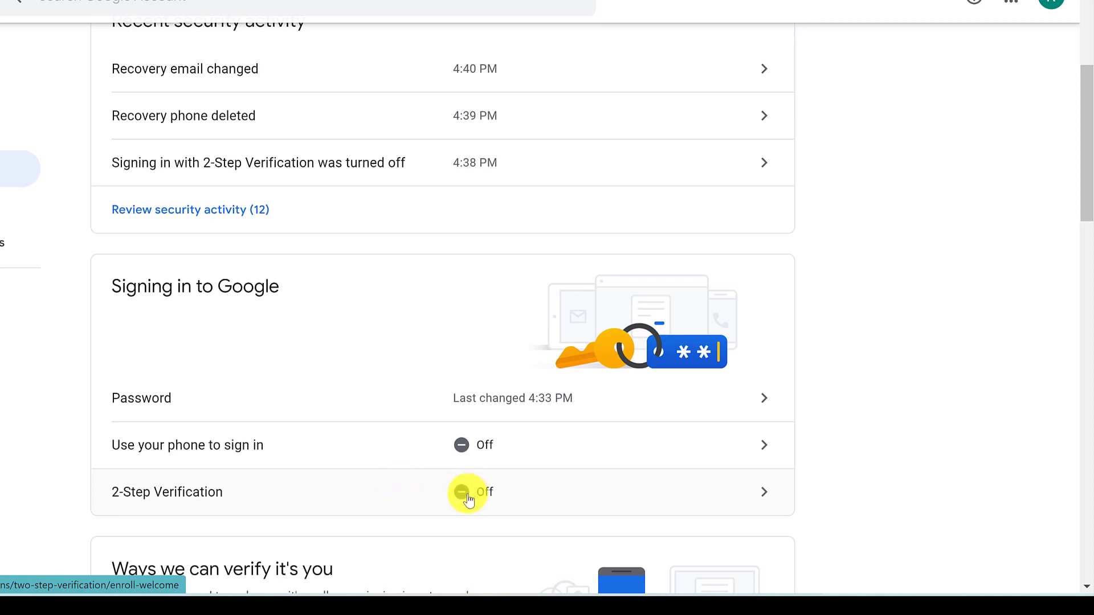
# Begin 2-Step Verification setup and re-enter the account password to reach the phone step
pyautogui.click(643, 513)
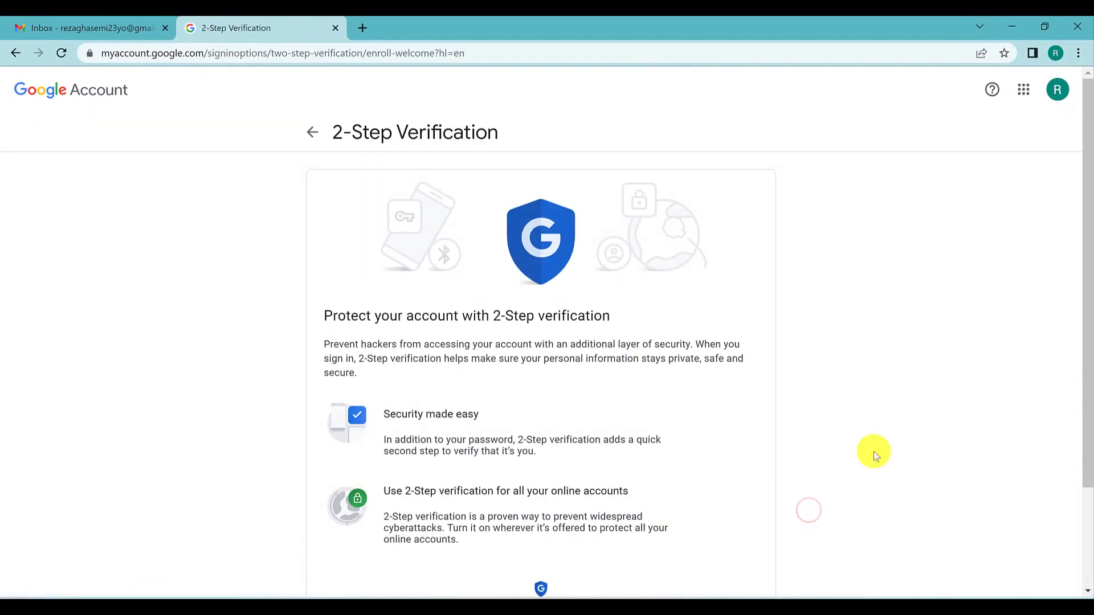
pyautogui.scroll(-3, 1087, 245)
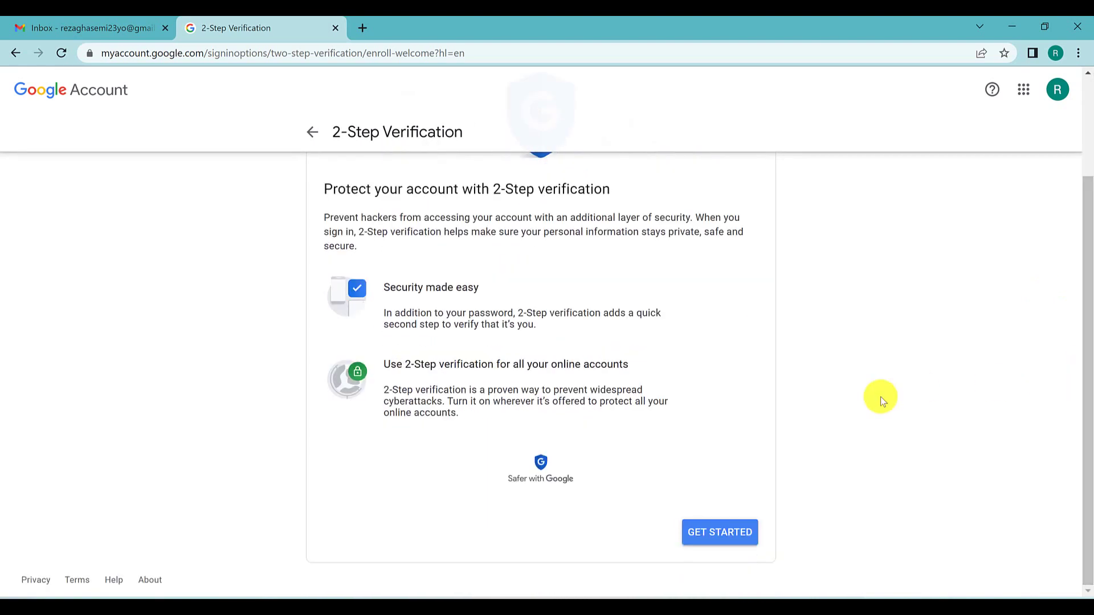
pyautogui.click(709, 533)
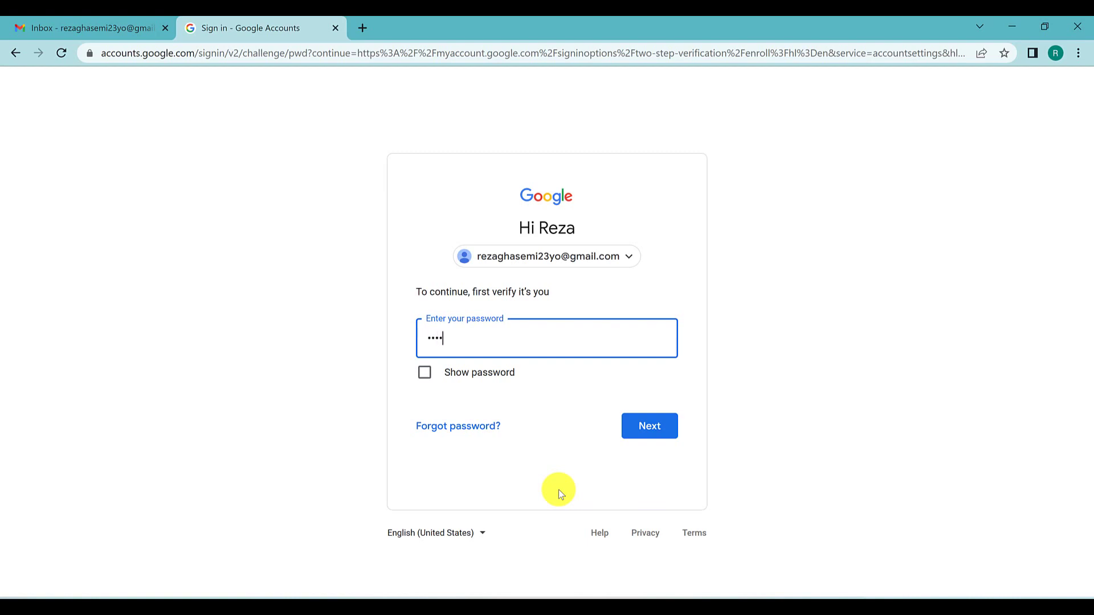
pyautogui.write('••••')
pyautogui.click(642, 428)
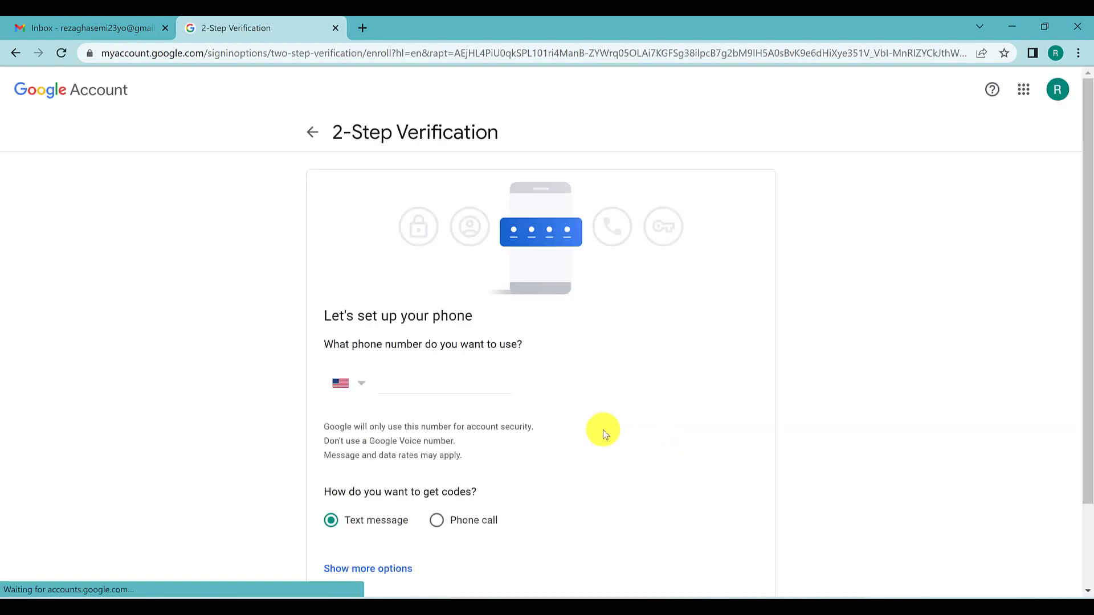
# Choose the country calling code, submit the phone number, confirm the texted code, and turn 2-Step Verification on
pyautogui.moveTo(1088, 247); pyautogui.dragTo(1087, 322)
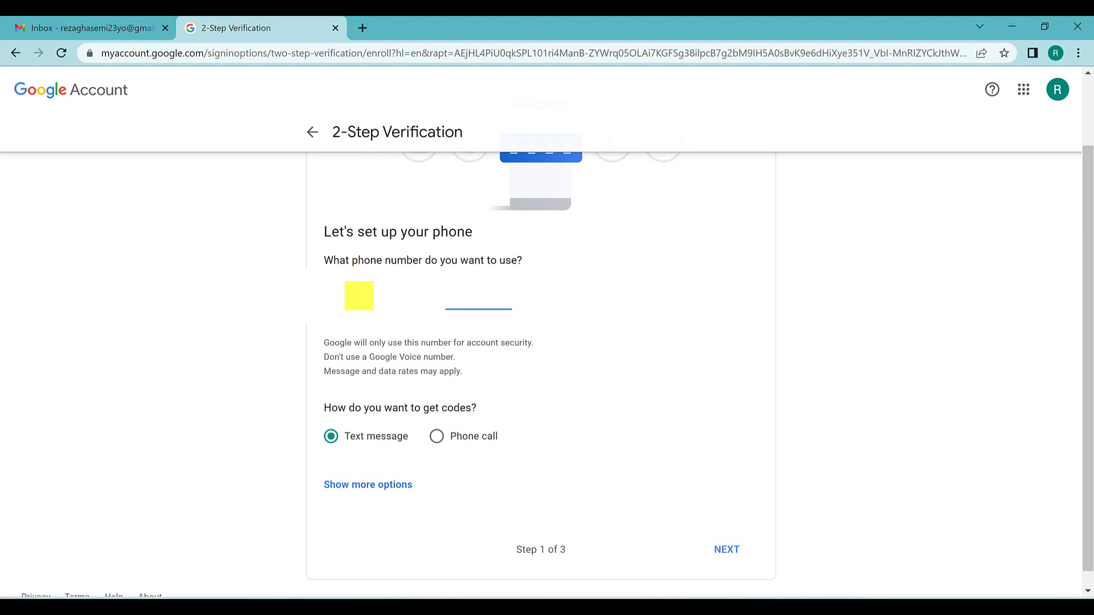
pyautogui.click(359, 295)
pyautogui.moveTo(559, 479); pyautogui.dragTo(549, 314)
pyautogui.click(423, 318)
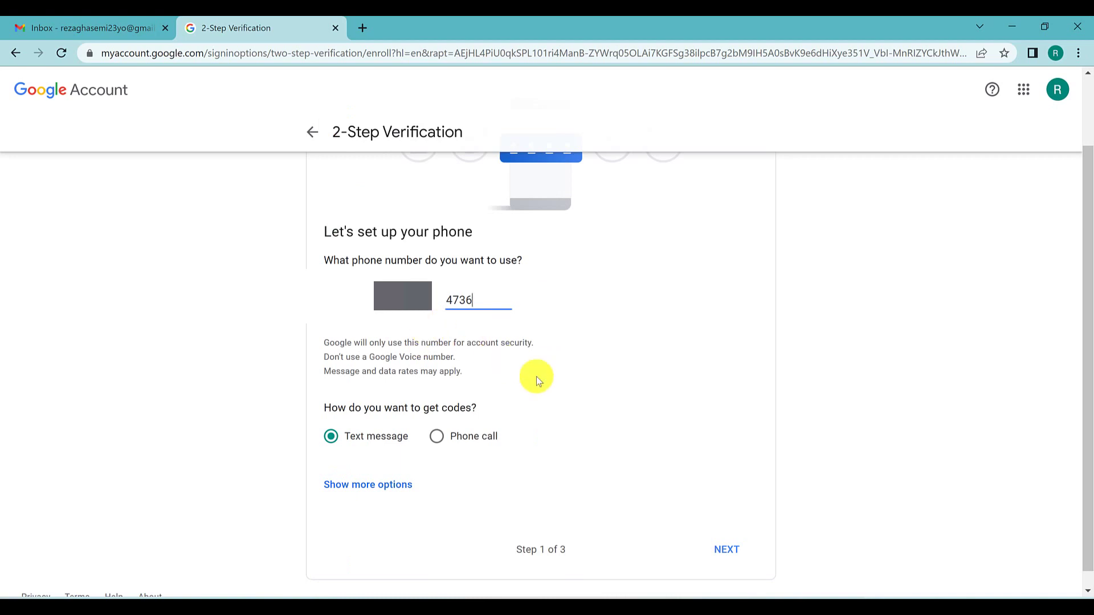
pyautogui.click(725, 552)
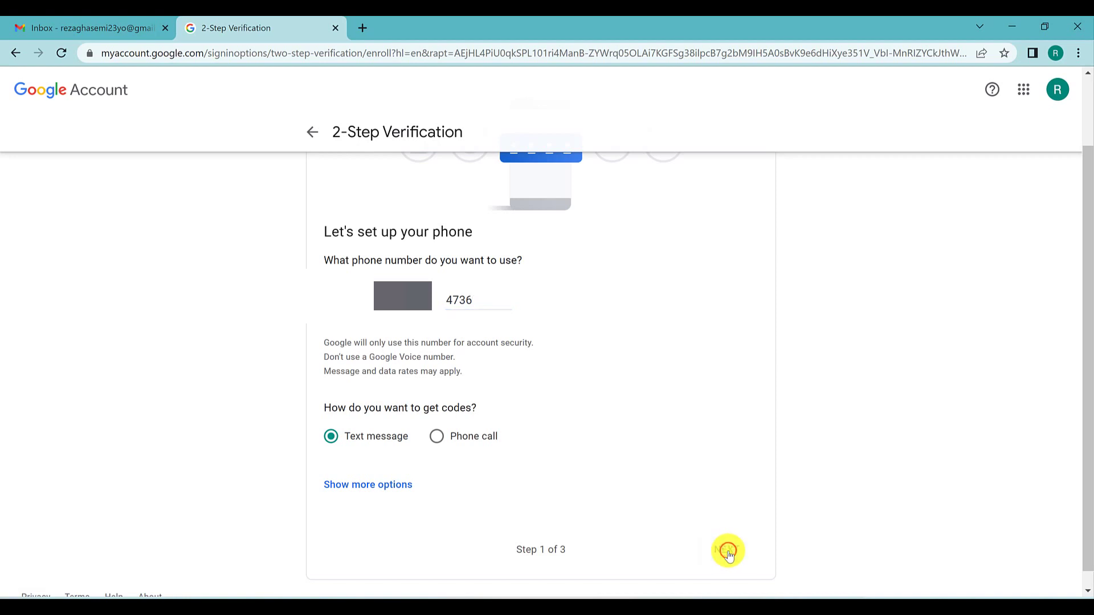
pyautogui.click(728, 552)
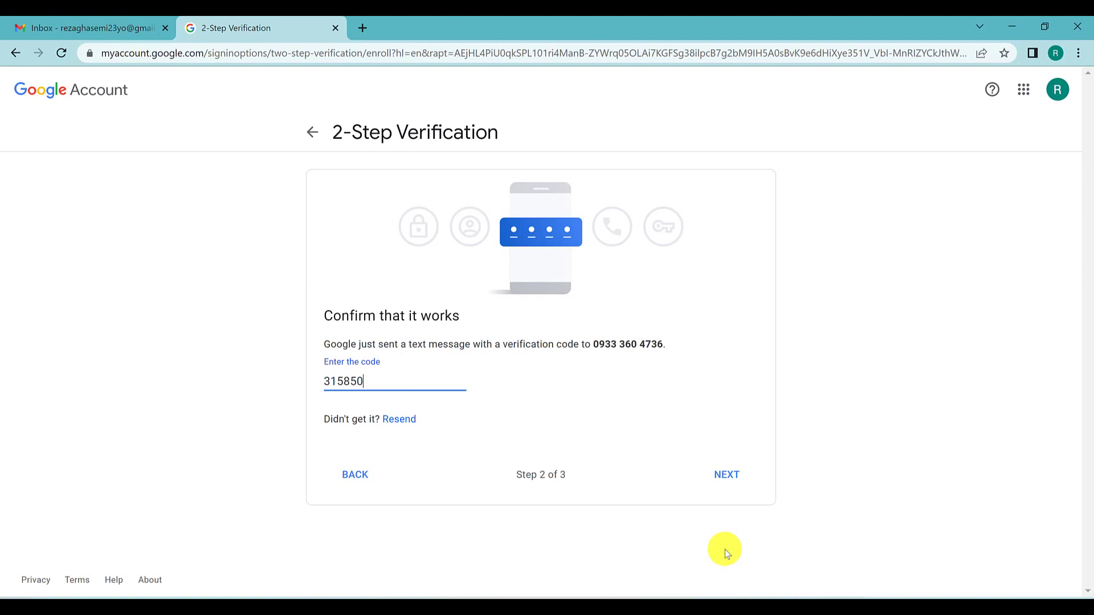
pyautogui.click(727, 479)
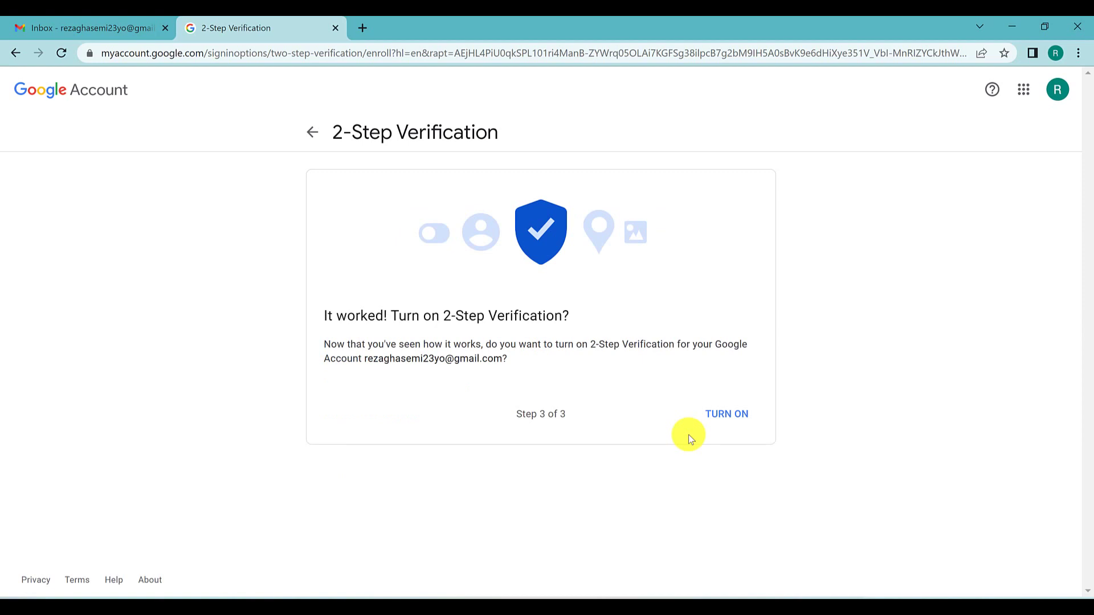
pyautogui.click(718, 415)
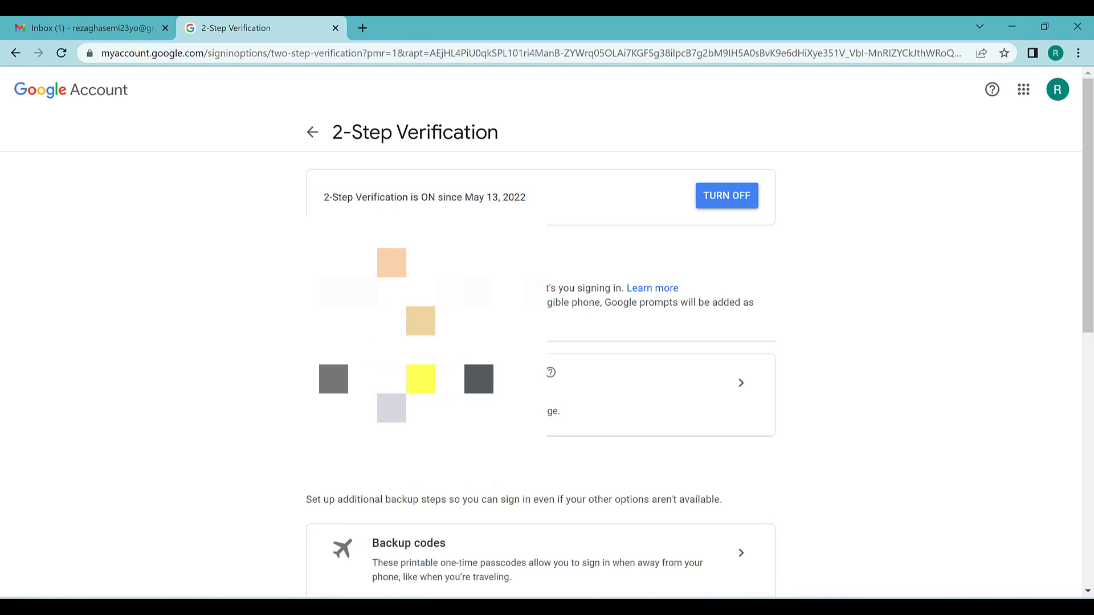
# Scroll through the backup options listed under the enabled 2-Step Verification
pyautogui.moveTo(1089, 107); pyautogui.dragTo(1089, 272)
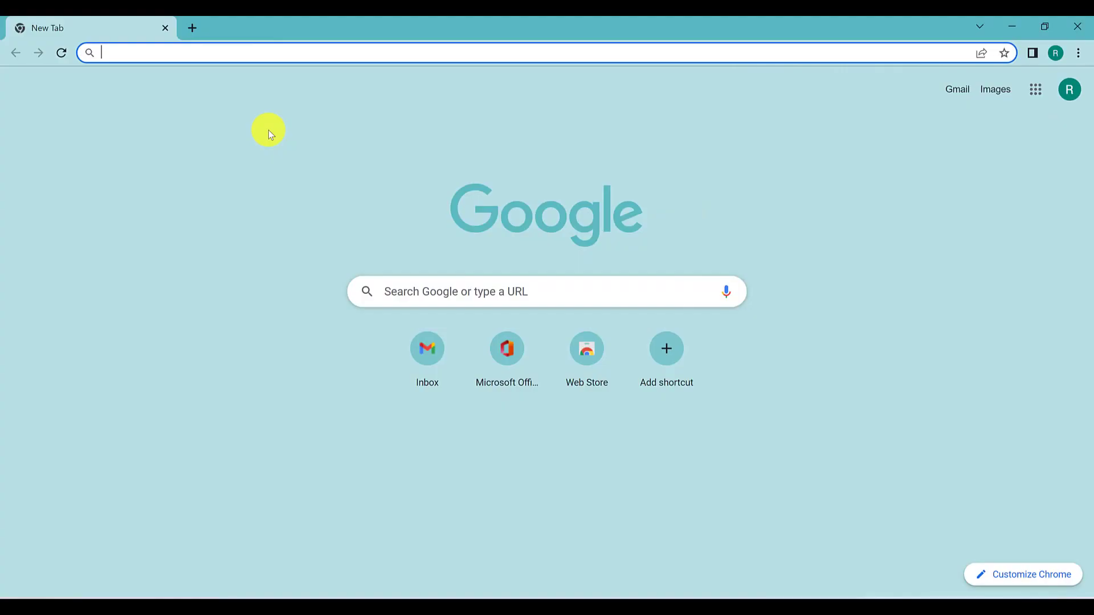
# Reload the Gmail inbox and reopen the Google Account Security page in a new tab
pyautogui.click(249, 51)
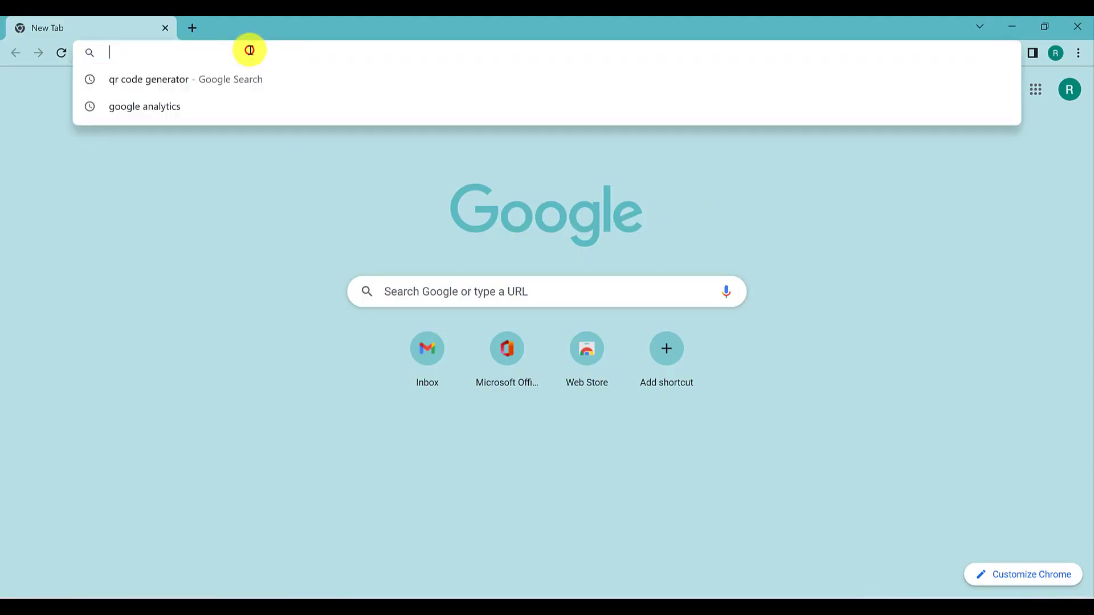
pyautogui.write('gmail')
pyautogui.press('Return')
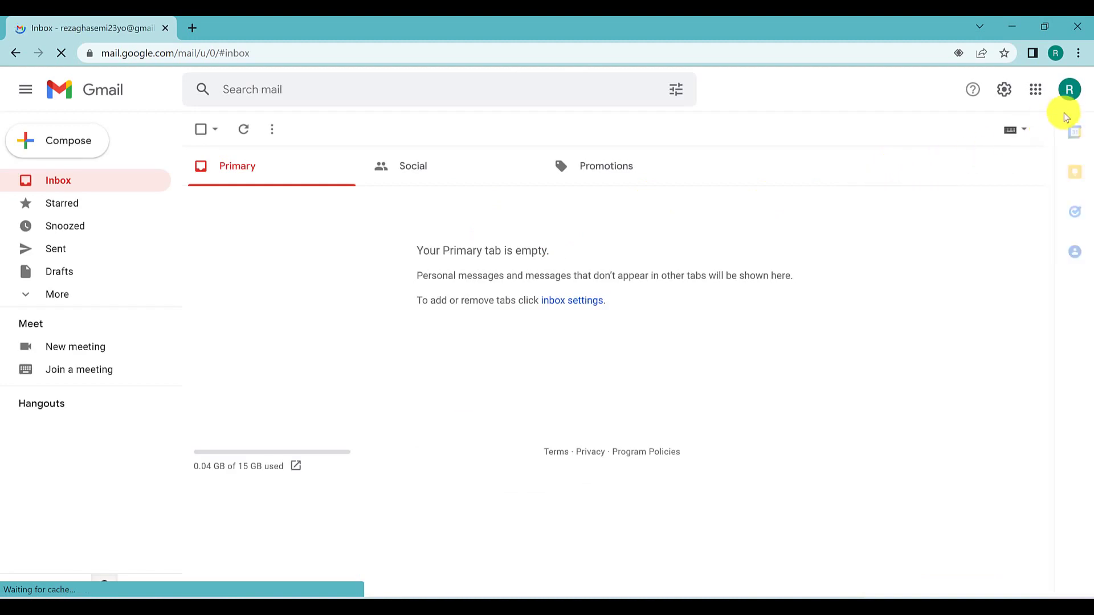
pyautogui.click(1069, 89)
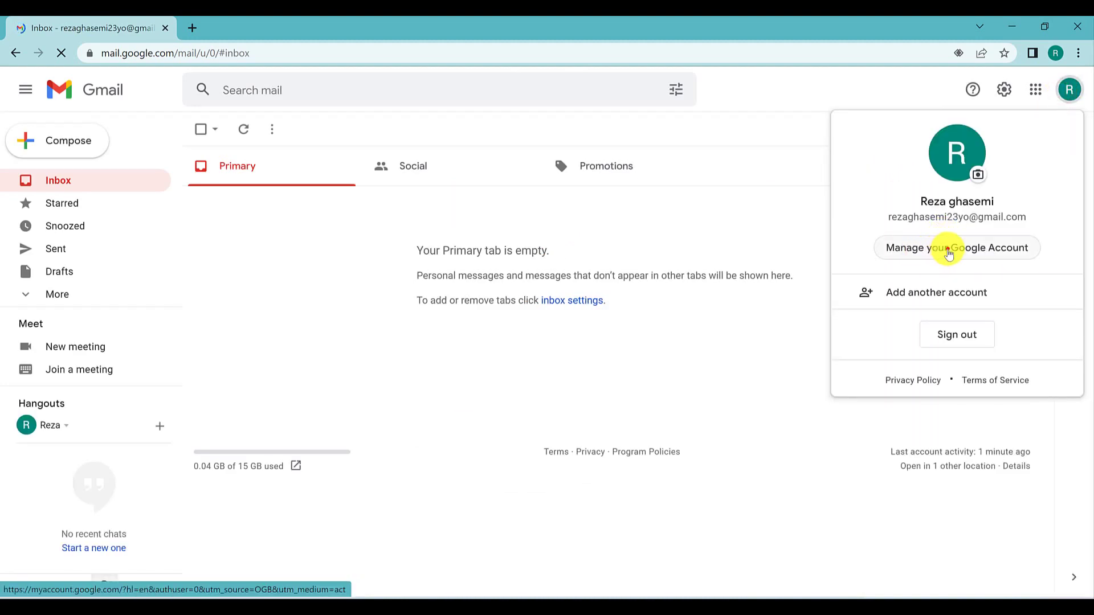
pyautogui.click(947, 250)
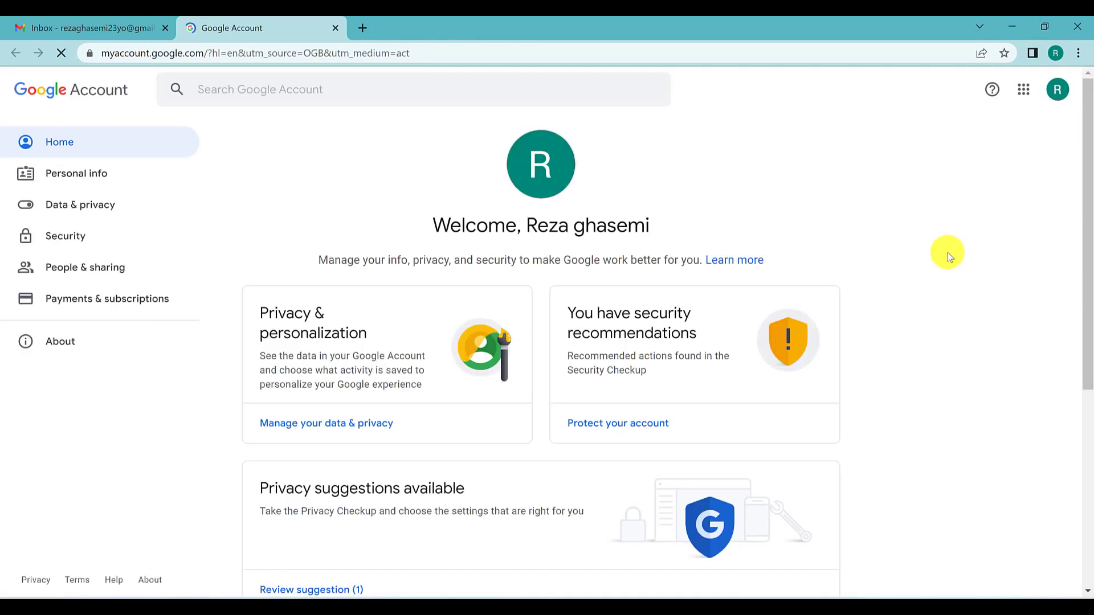
pyautogui.click(67, 242)
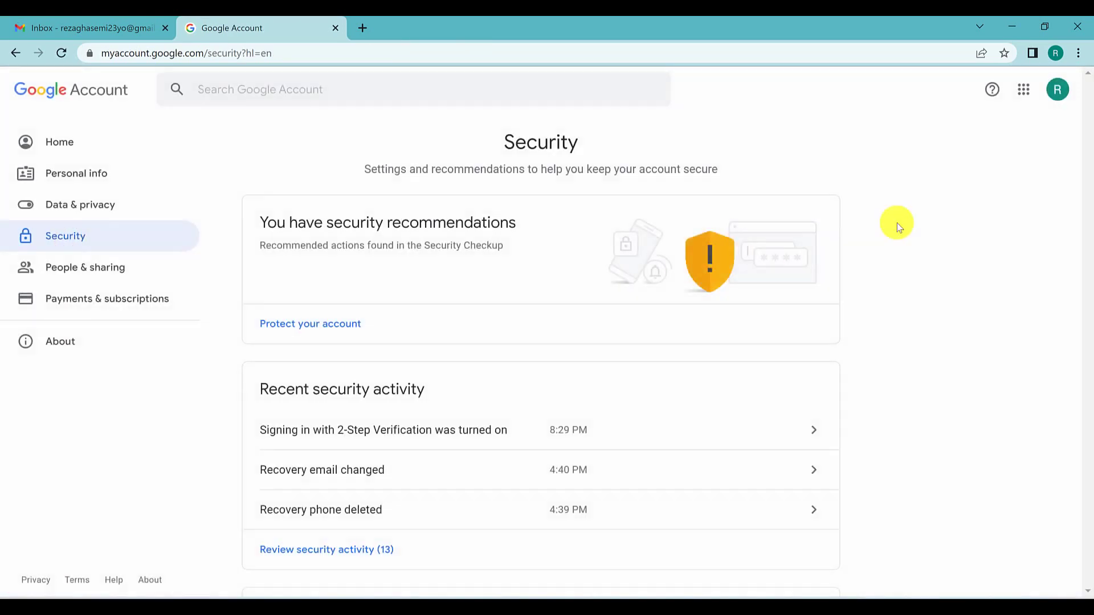
# Scroll to Ways we can verify it's you and open the Recovery email setting
pyautogui.moveTo(1087, 162); pyautogui.dragTo(1088, 301)
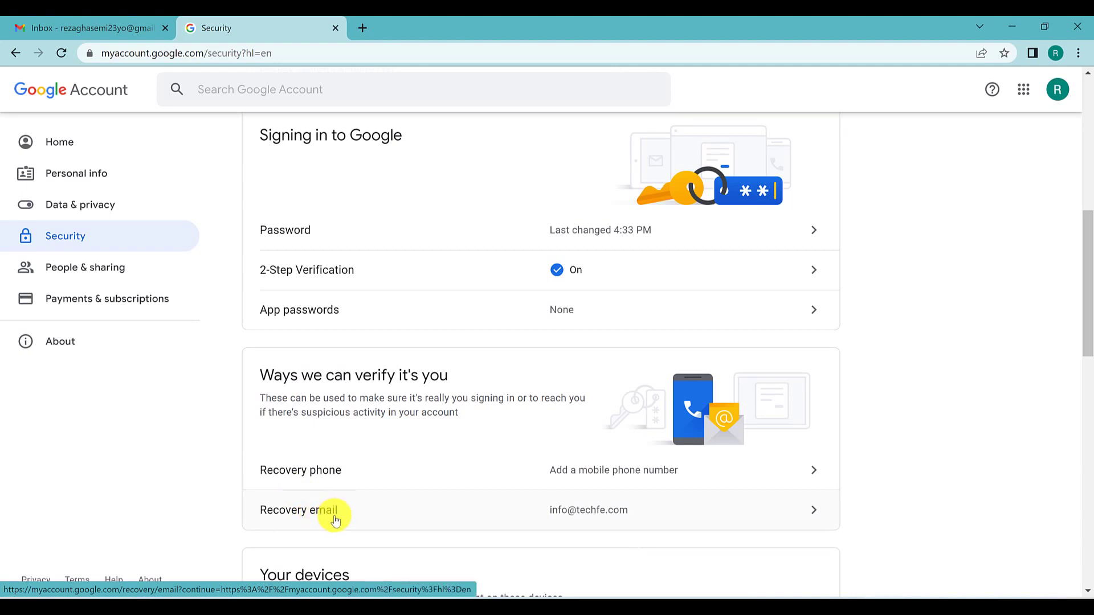
pyautogui.click(769, 516)
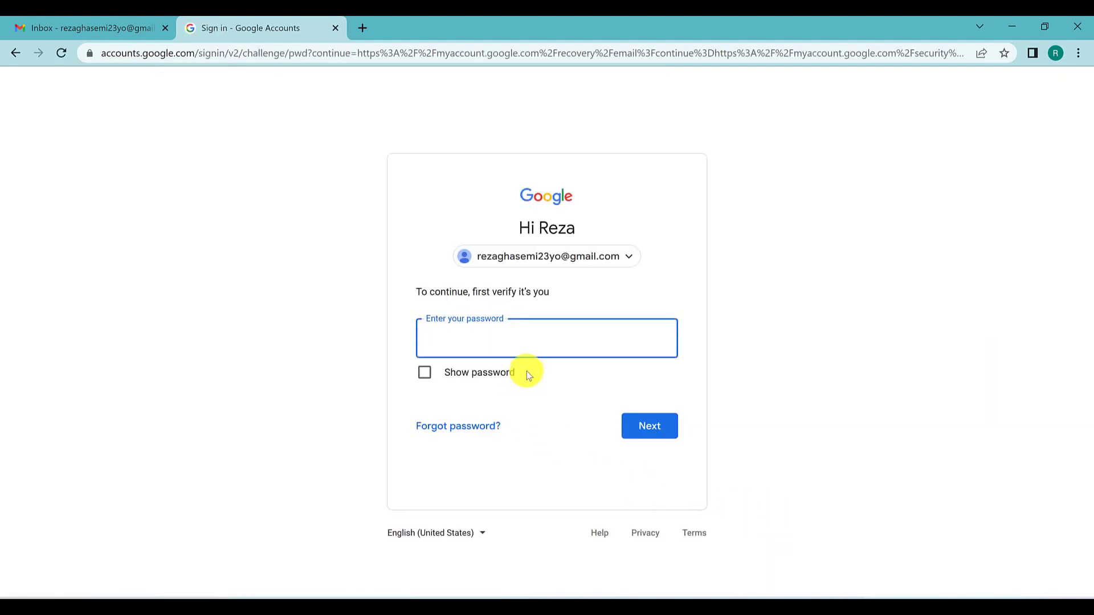
# Confirm the account password to open the Recovery email page
pyautogui.write('***********')
pyautogui.click(653, 435)
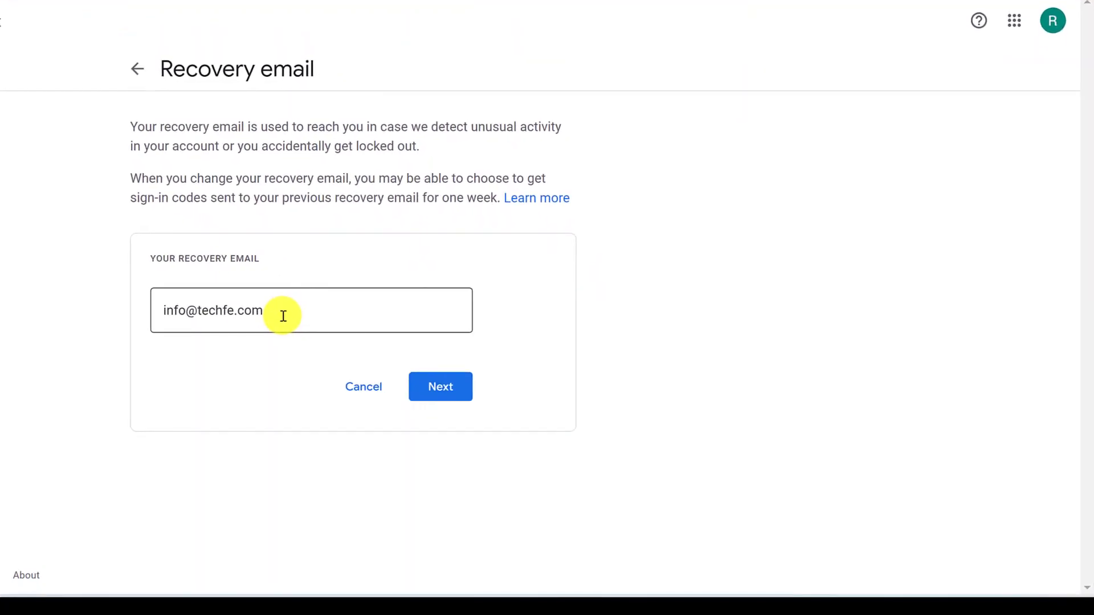
# Replace the old recovery email with a new Gmail address and save it
pyautogui.tripleClick(283, 315)
pyautogui.press('BackSpace')
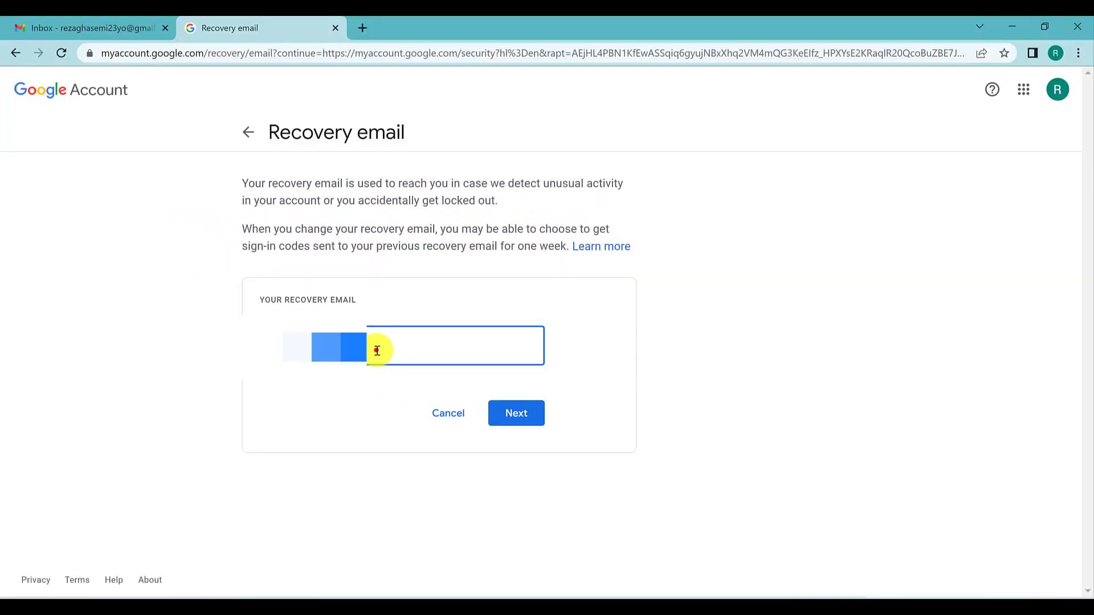
pyautogui.write('@gmail.com')
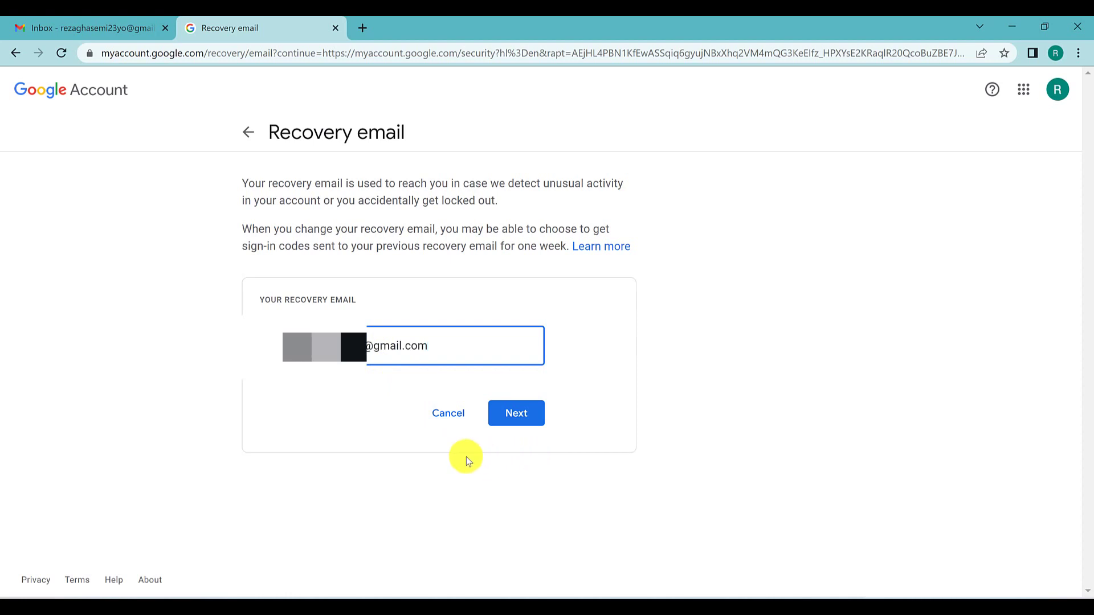
pyautogui.click(517, 422)
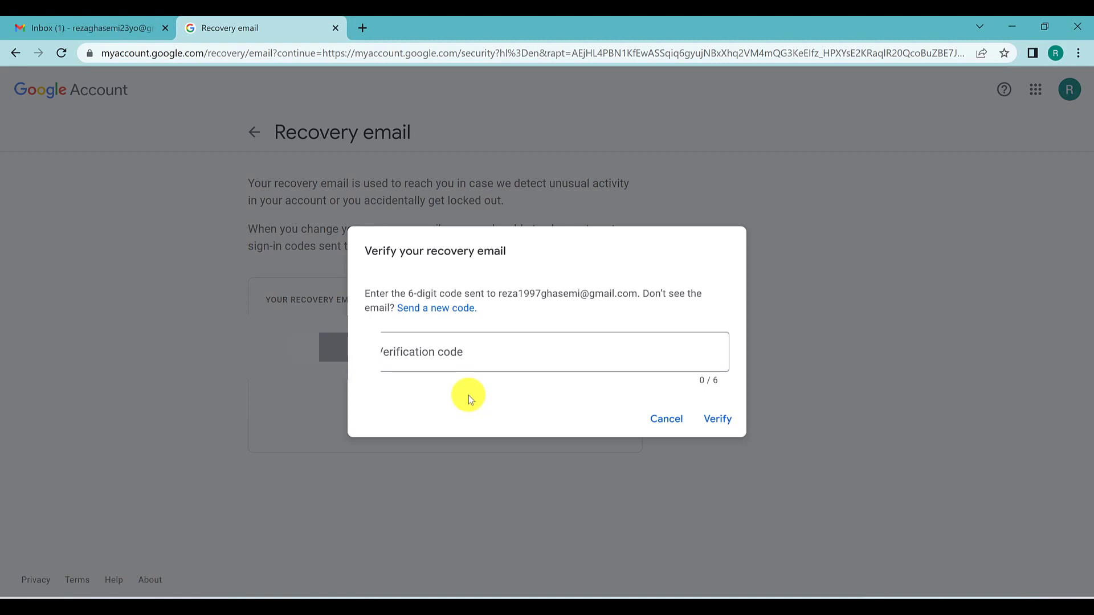
# Enter the emailed 6-digit verification code and return to the Security settings
pyautogui.click(435, 358)
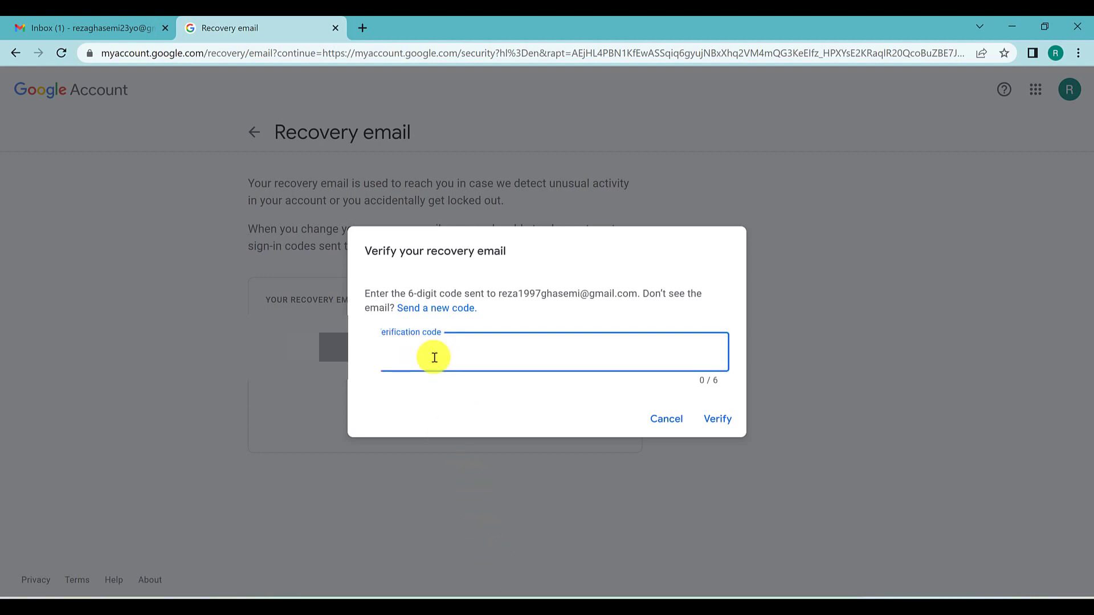
pyautogui.click(723, 420)
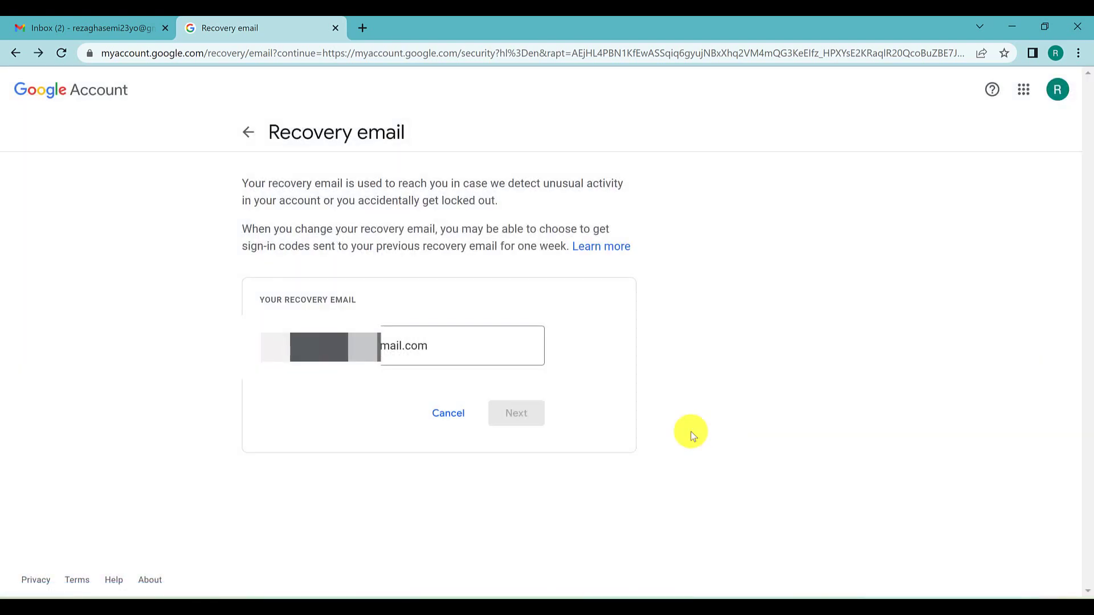
pyautogui.click(249, 133)
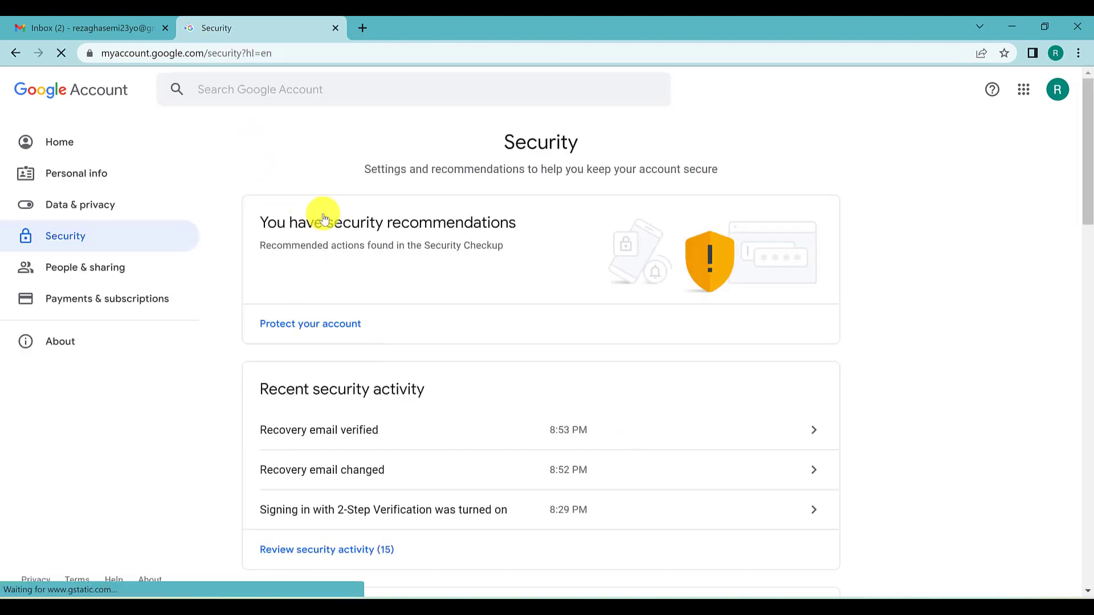
# Scroll the Security page to Ways we can verify it's you and open Recovery phone
pyautogui.moveTo(1087, 196); pyautogui.dragTo(1089, 317)
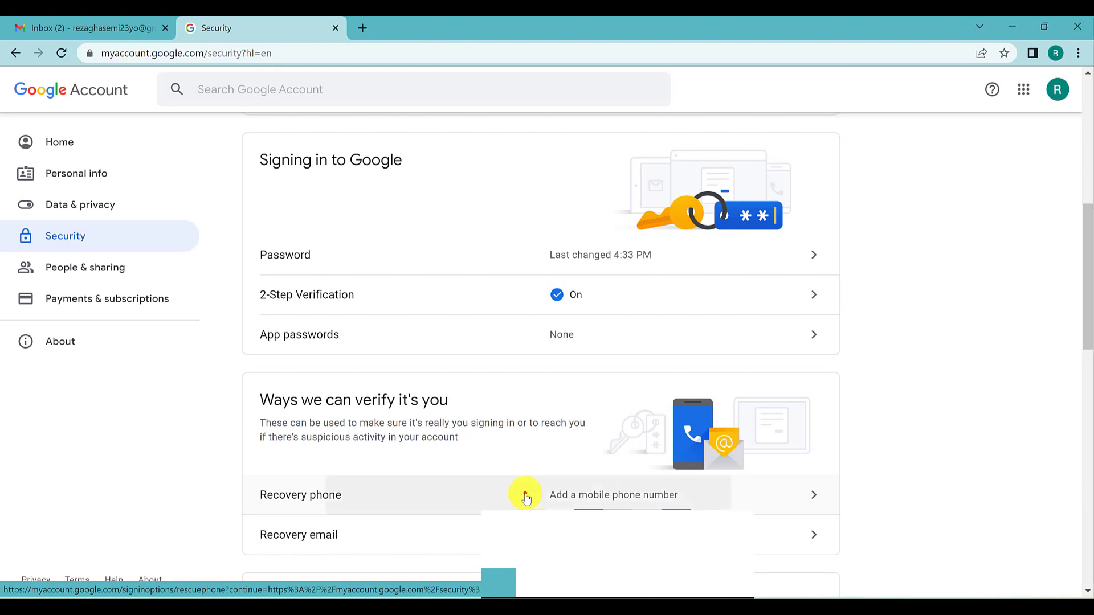
pyautogui.click(526, 497)
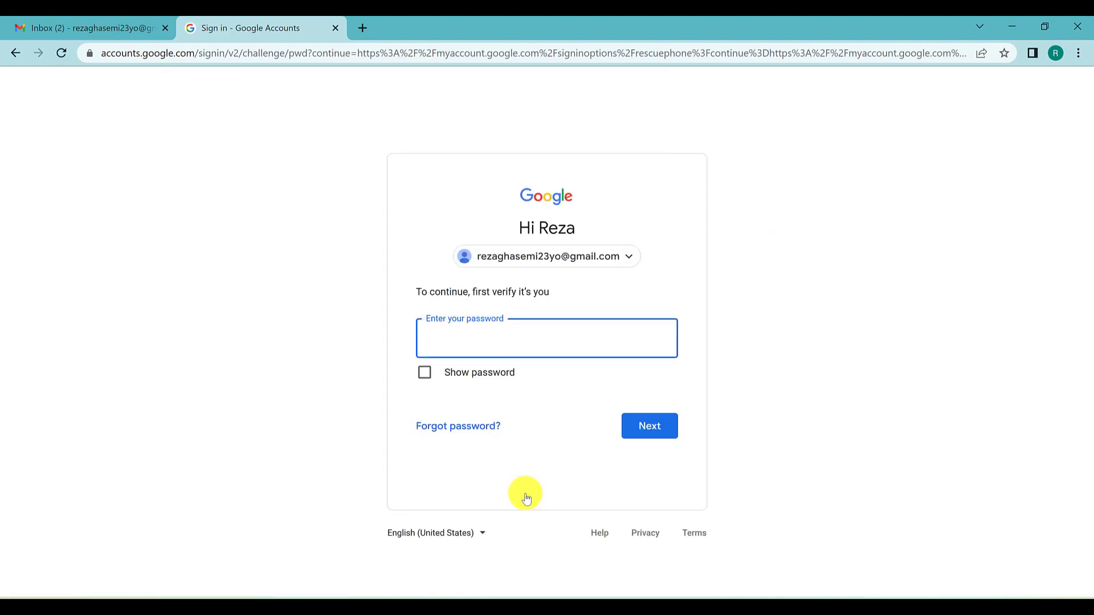
# Confirm the account password and start adding a recovery phone number
pyautogui.write('***********')
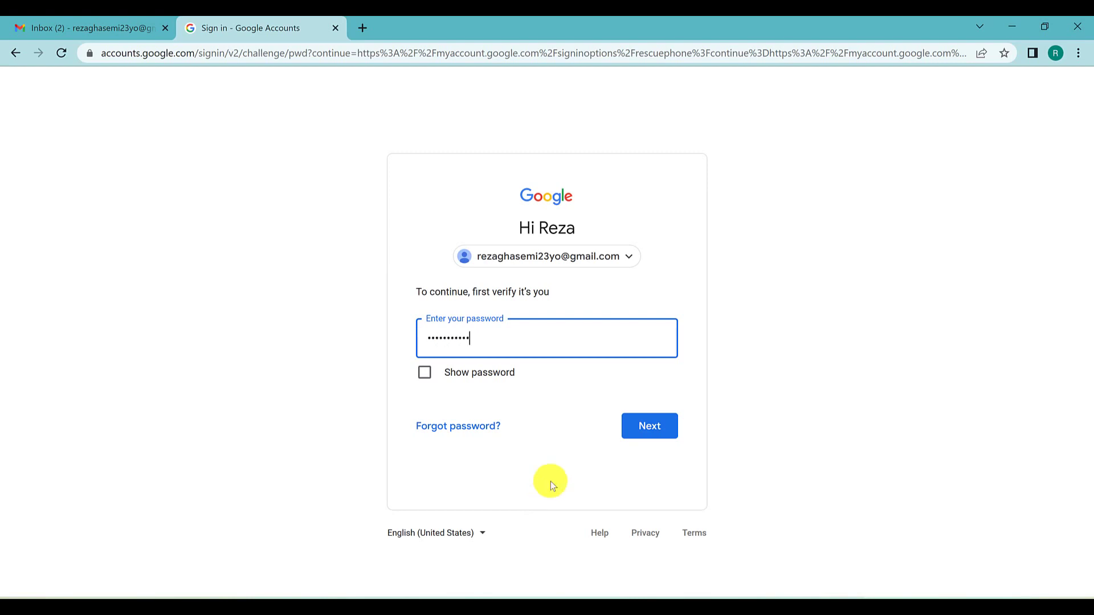
pyautogui.click(632, 429)
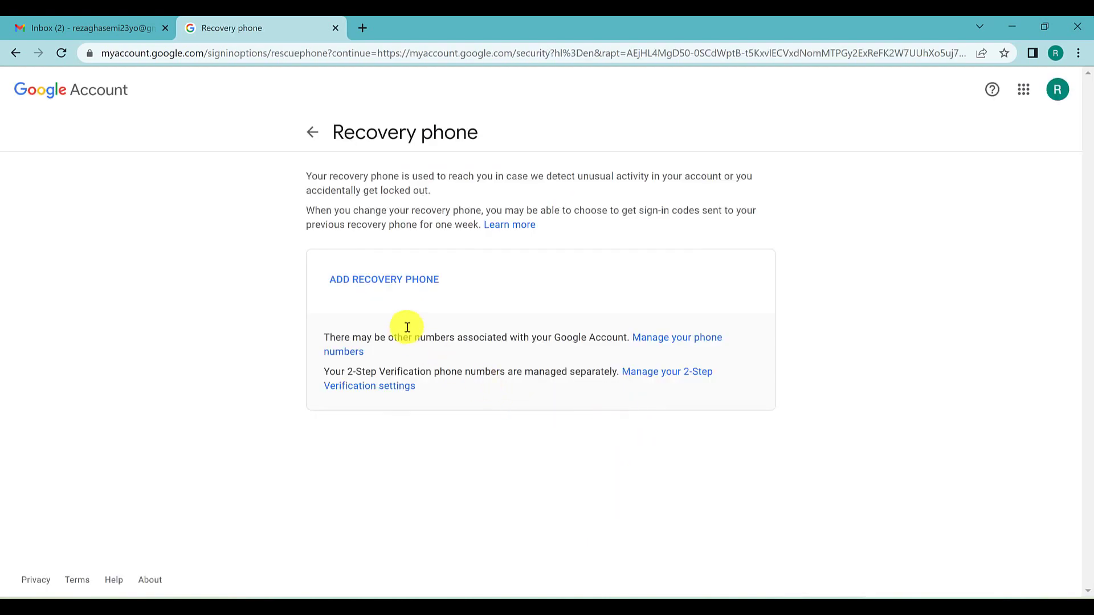
pyautogui.click(384, 281)
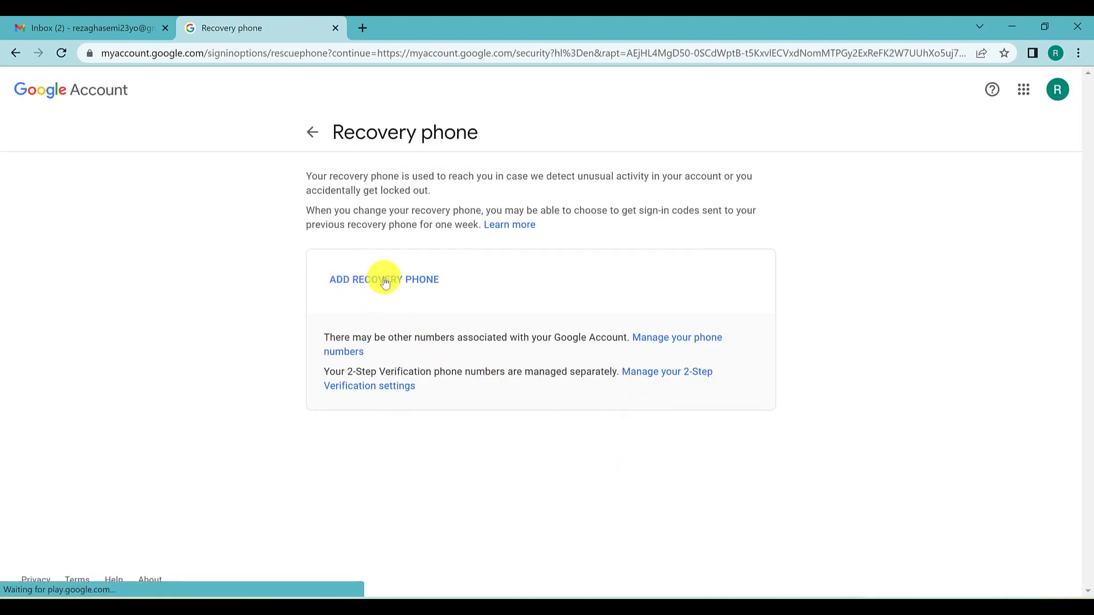
pyautogui.click(384, 281)
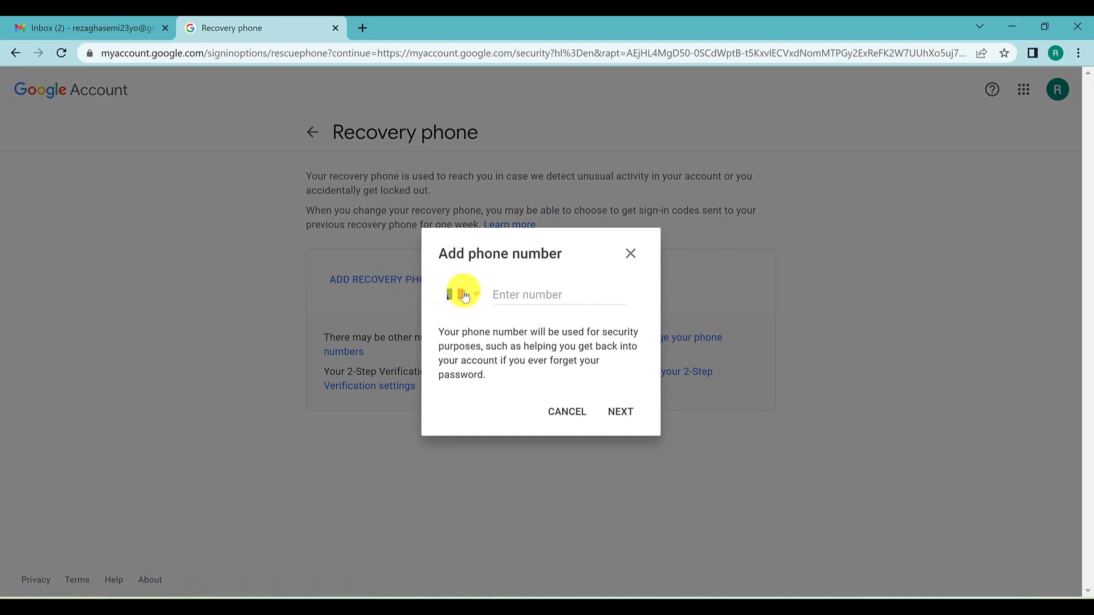
# Enter the recovery mobile number with its country and verify it with the texted code
pyautogui.click(465, 296)
pyautogui.click(529, 342)
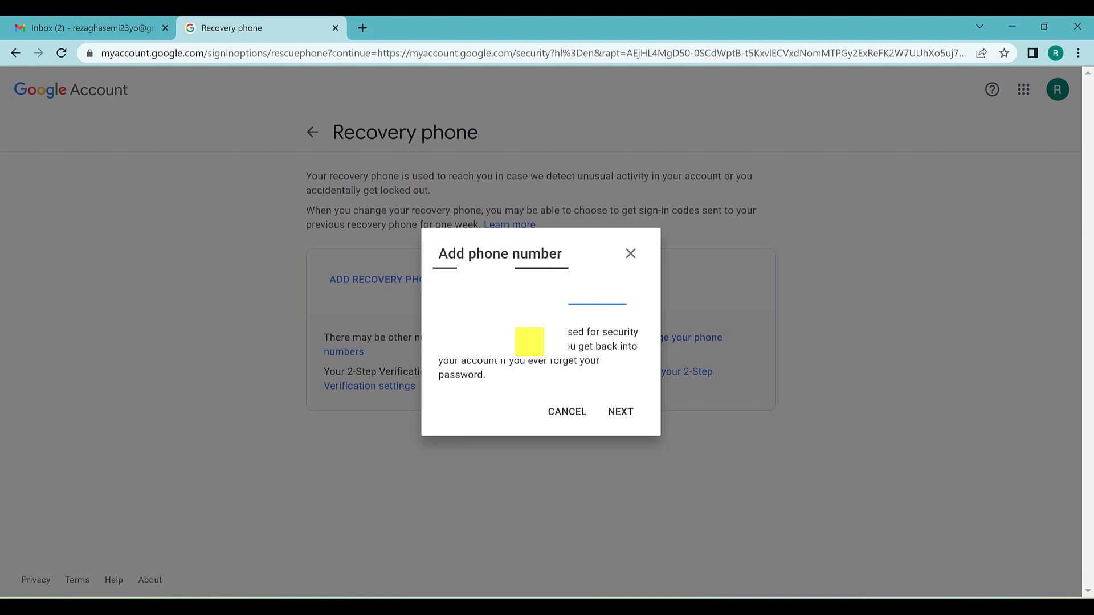
pyautogui.write('36')
pyautogui.click(609, 407)
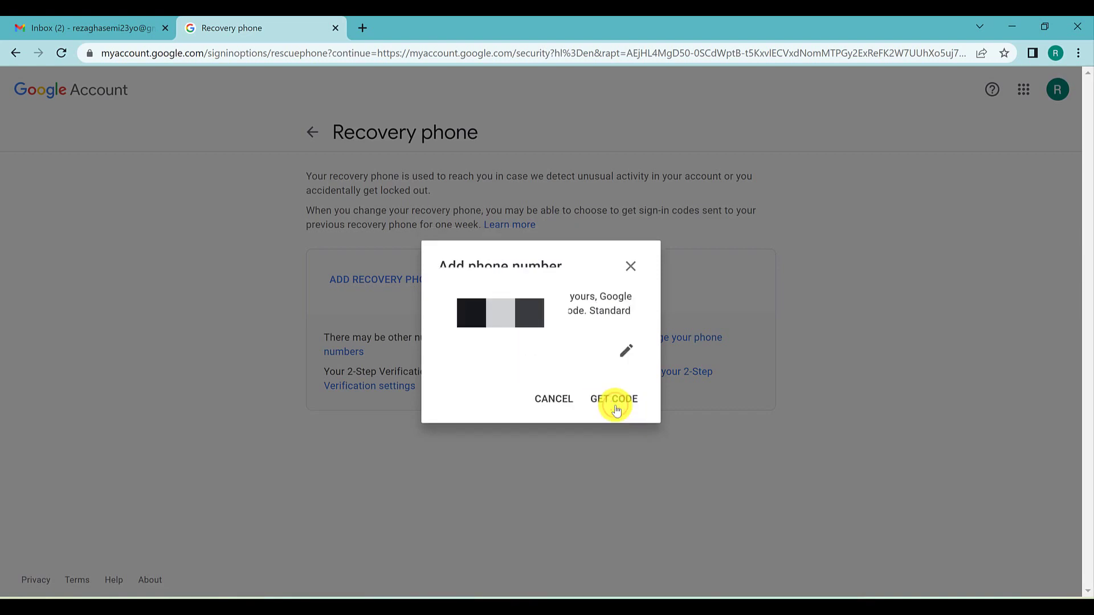
pyautogui.click(617, 401)
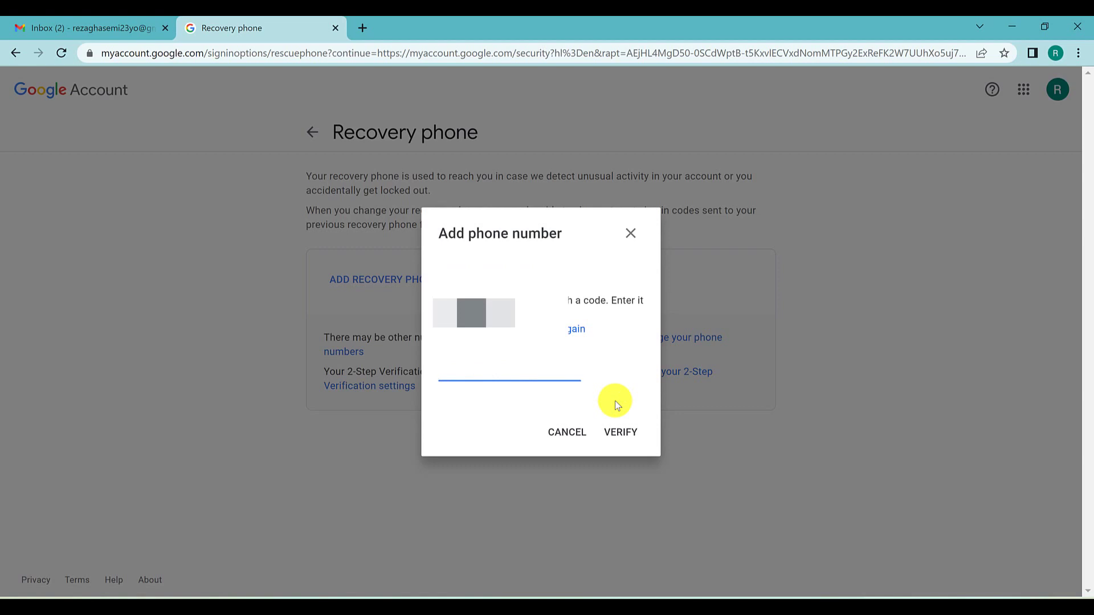
pyautogui.click(627, 437)
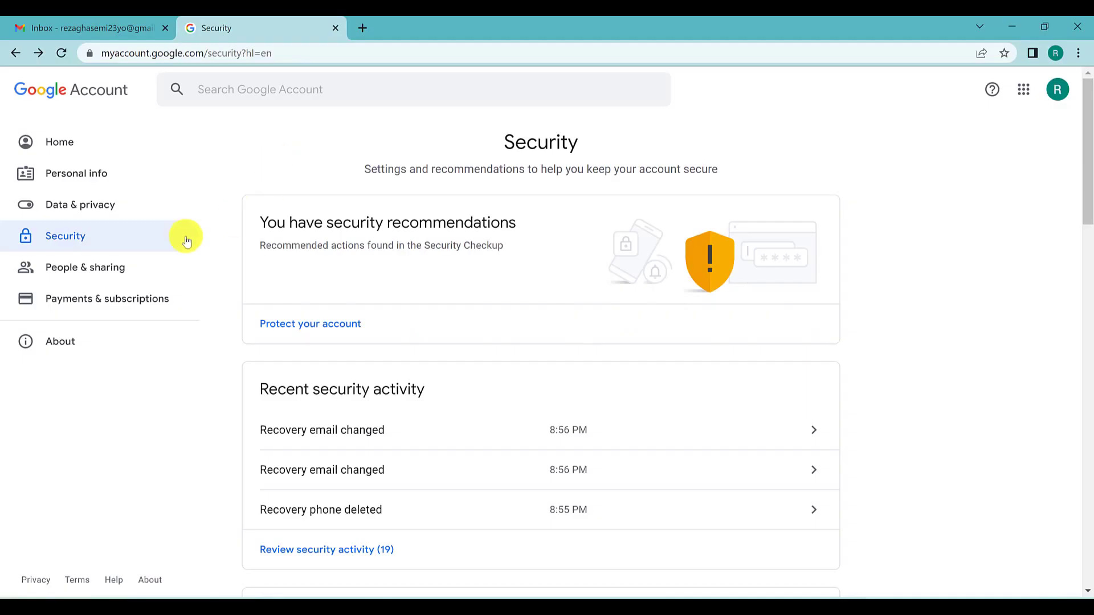
# Scroll the Security page down to the Enhanced Safe Browsing card, which shows Off
pyautogui.scroll(-4, 1087, 213)
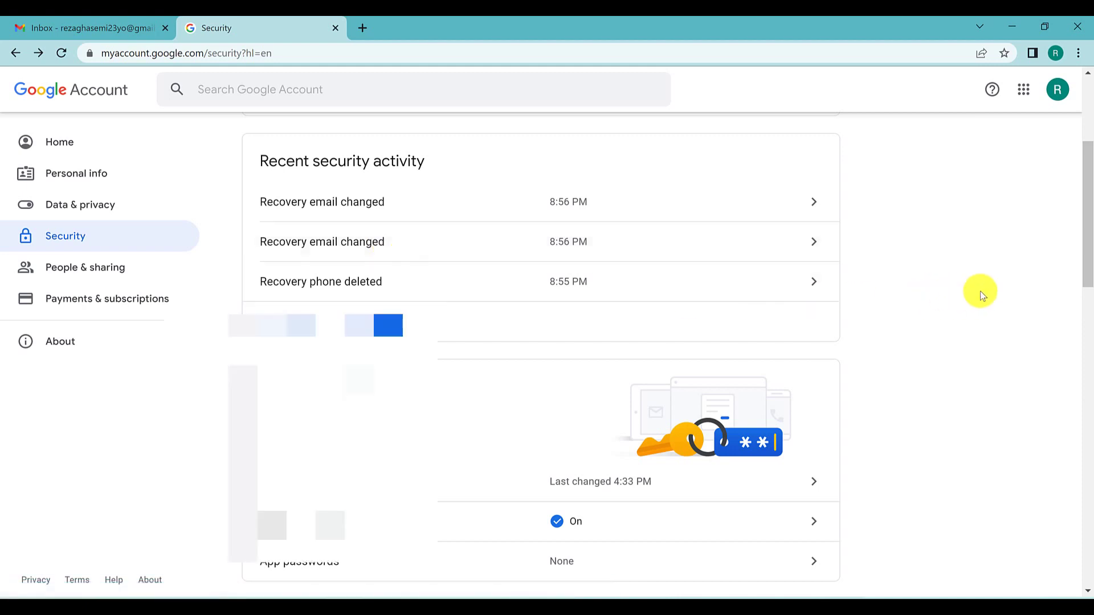
pyautogui.moveTo(1087, 242); pyautogui.dragTo(1088, 401)
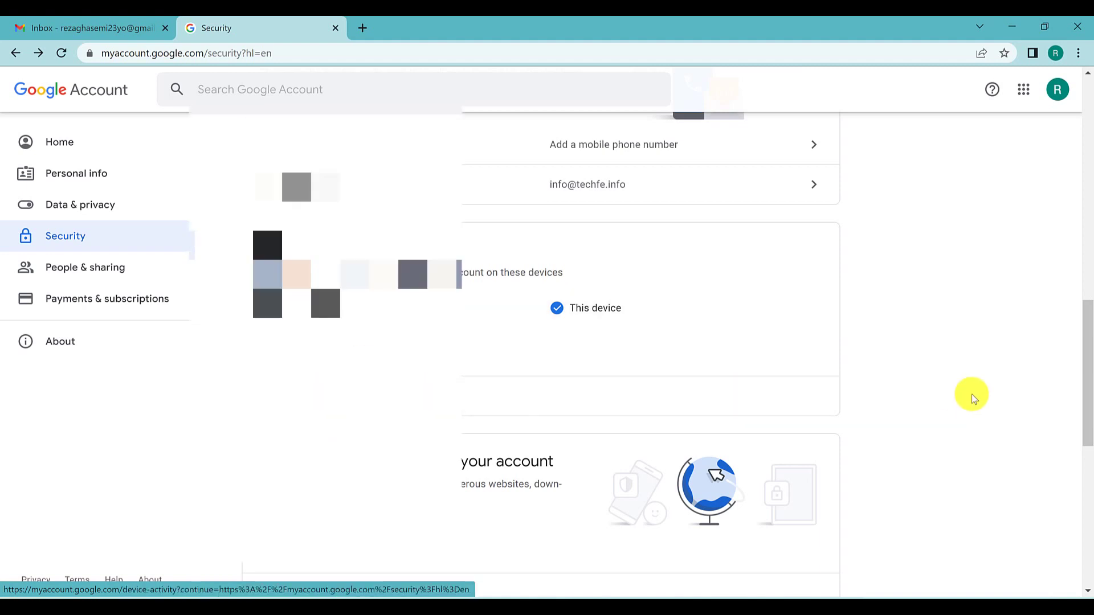
pyautogui.moveTo(1088, 374); pyautogui.dragTo(1087, 420)
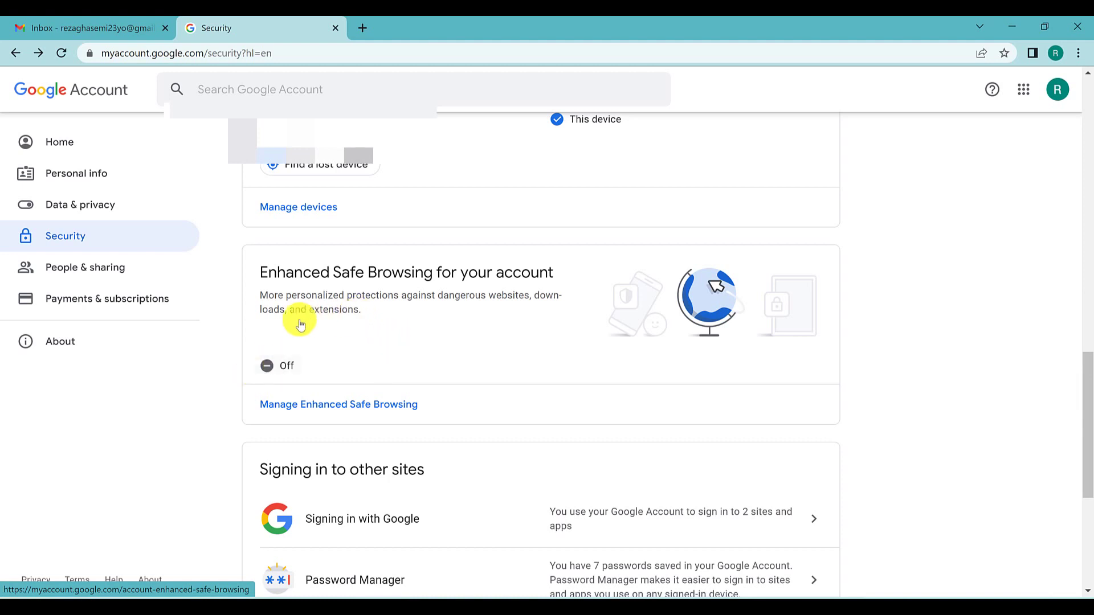
# Switch Enhanced Safe Browsing on for the account and confirm it with Turn on
pyautogui.click(283, 368)
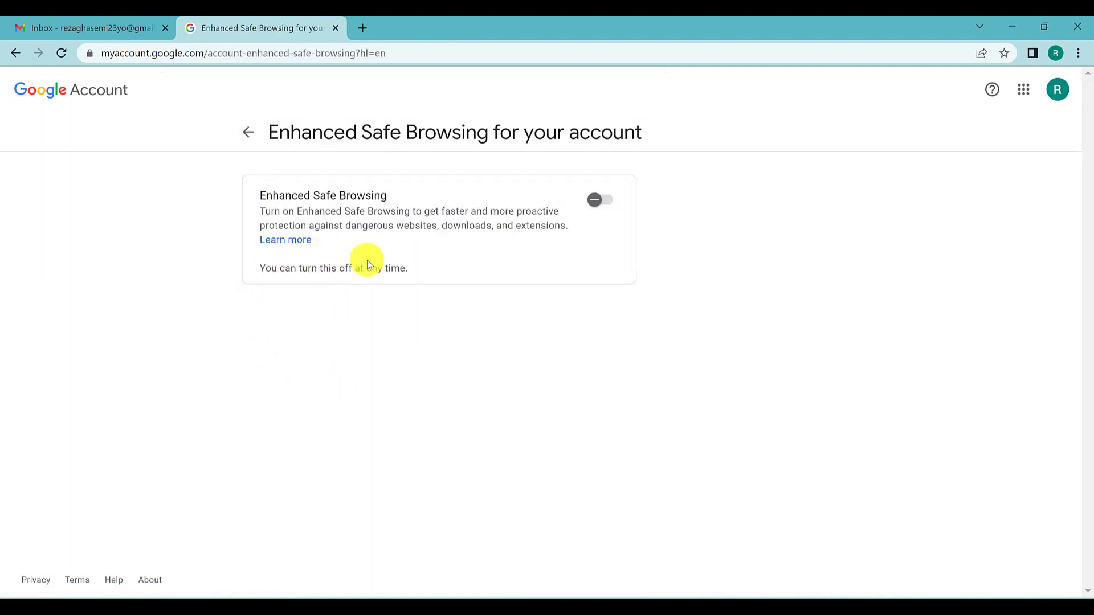
pyautogui.click(597, 200)
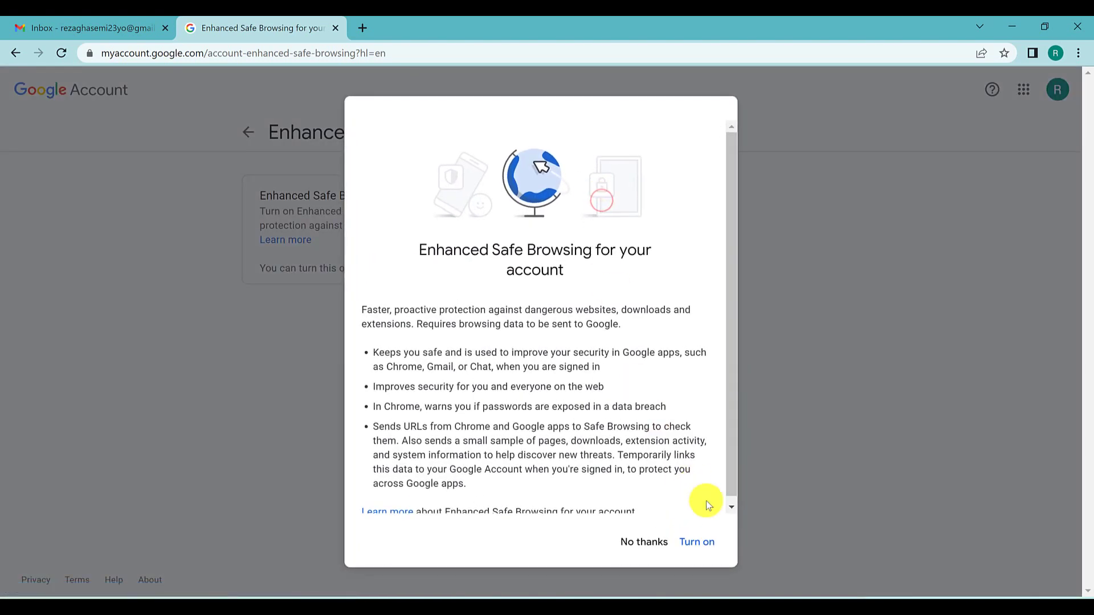
pyautogui.click(698, 540)
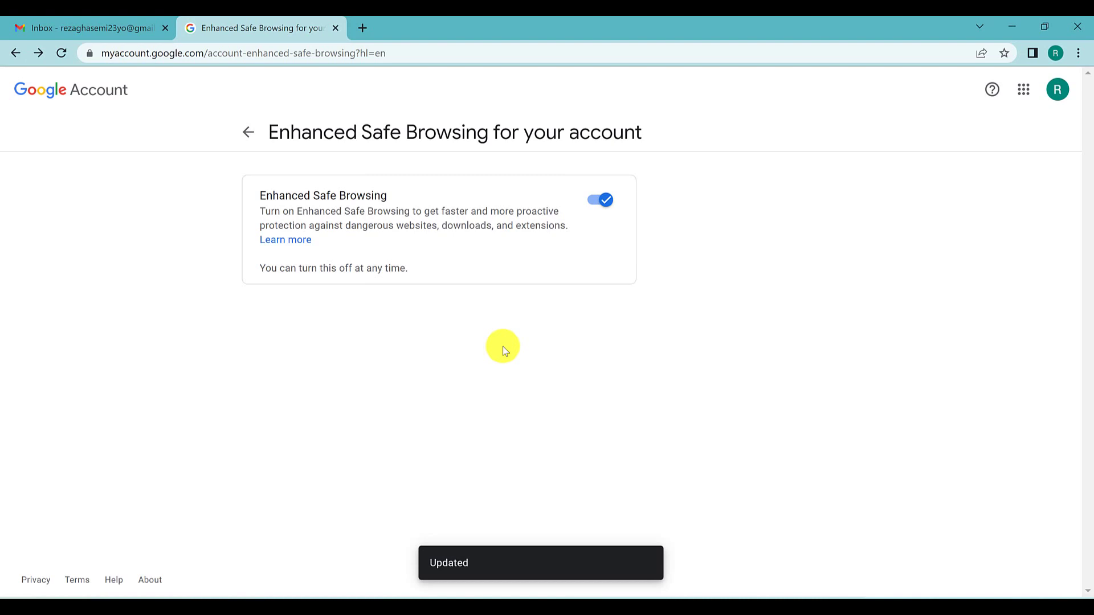
pyautogui.click(365, 30)
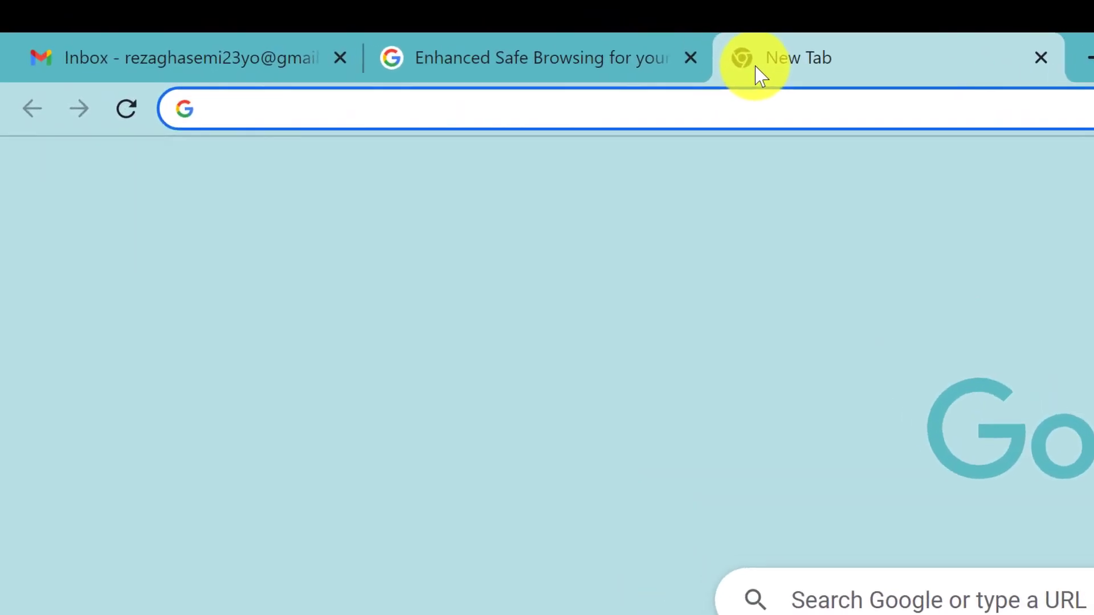
# Load chrome.google.com/webstore/category/extensions in the new tab
pyautogui.write('chrome')
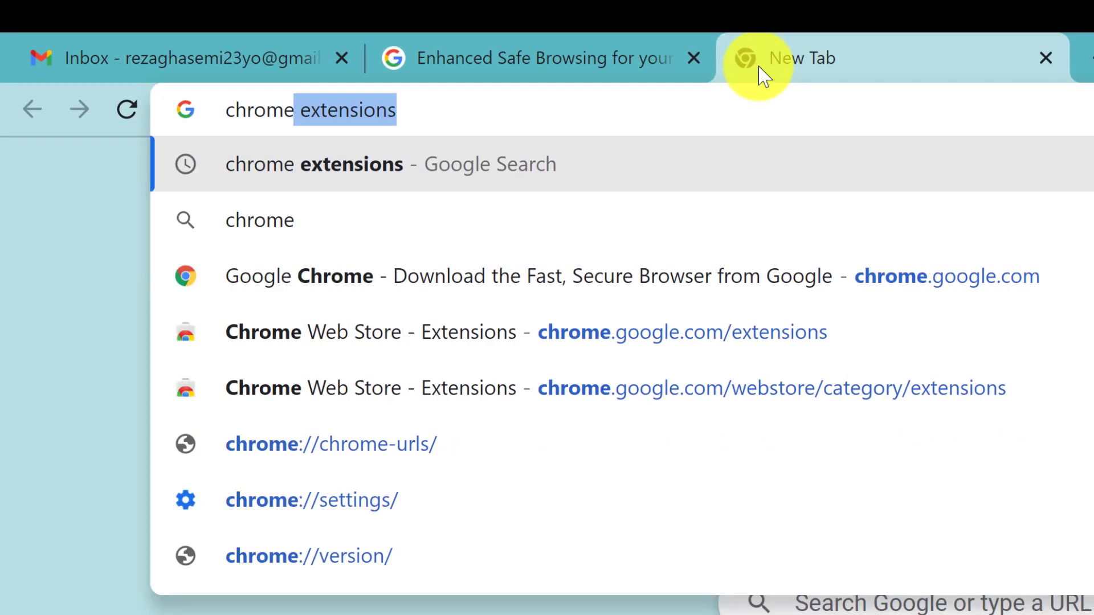
pyautogui.write('.goo')
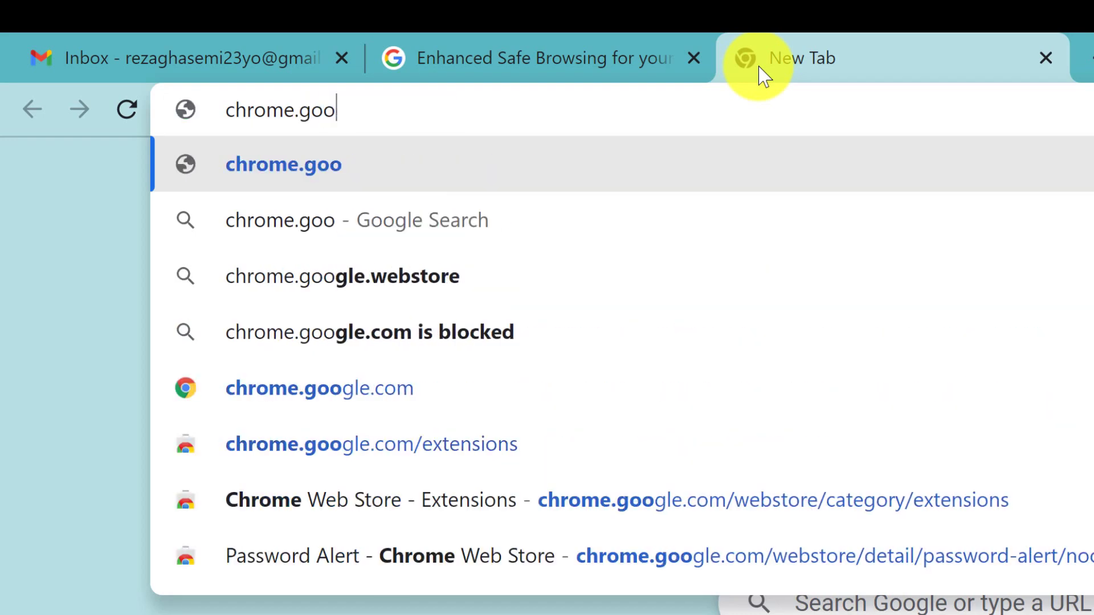
pyautogui.write('gle.')
pyautogui.write('com/')
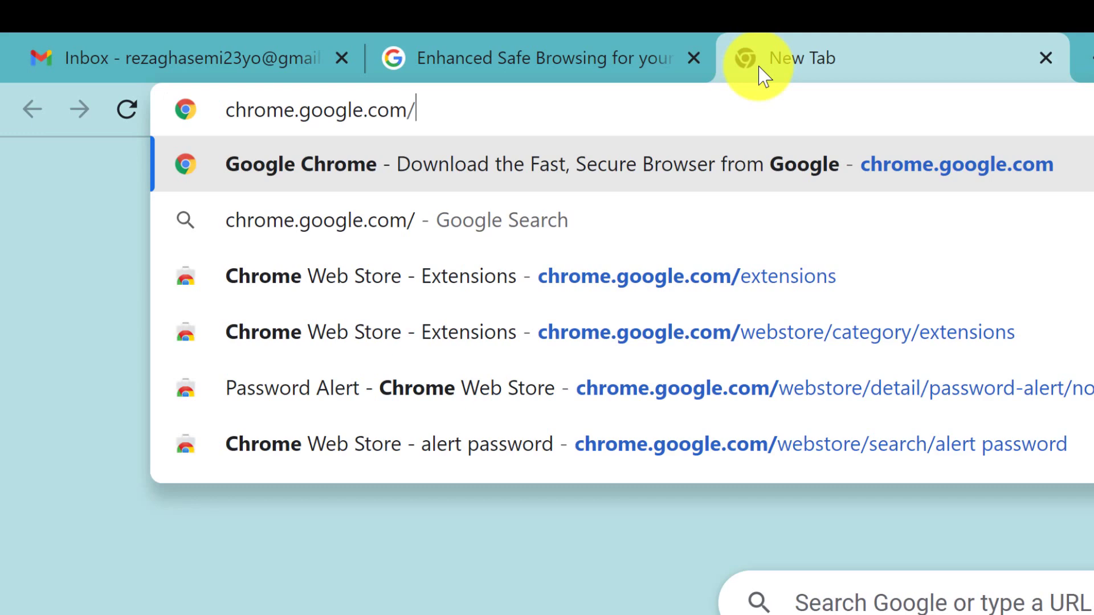
pyautogui.write('webstore/category/extension')
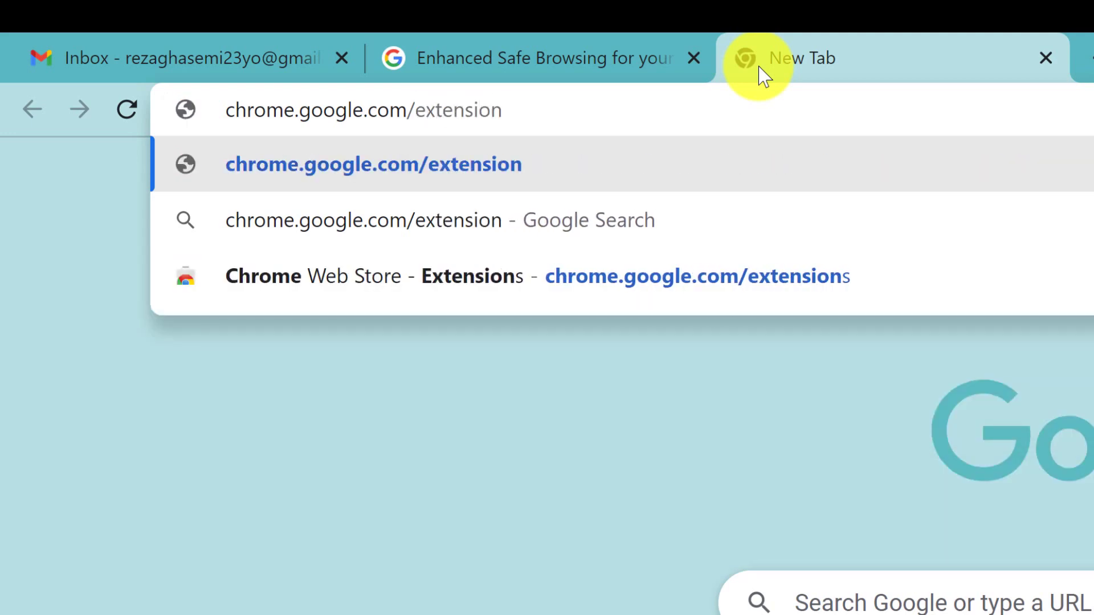
pyautogui.write('s')
pyautogui.press('Return')
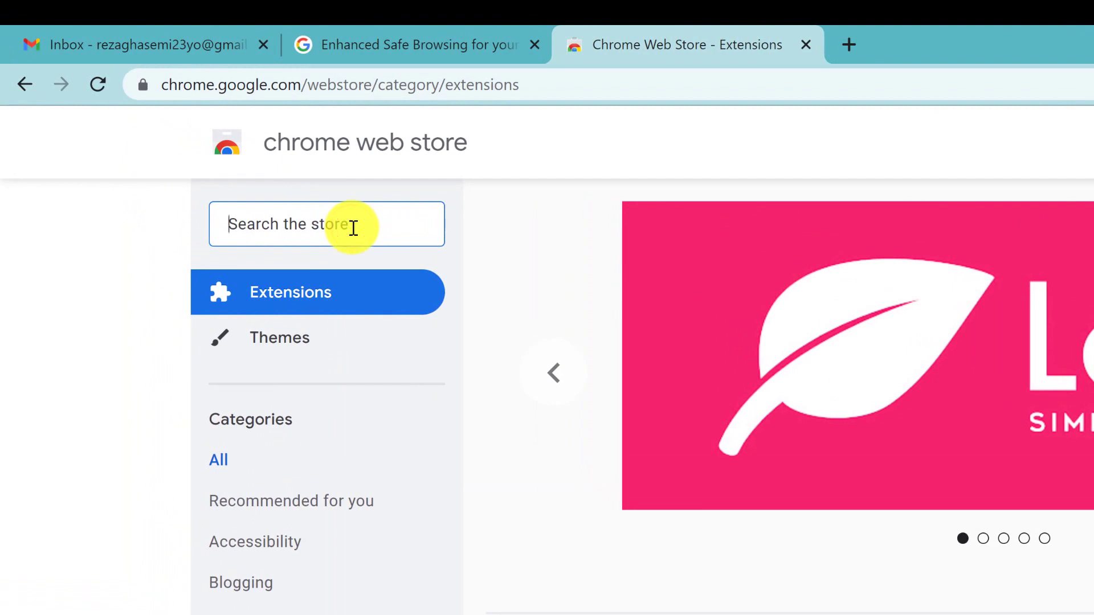
# Search the Web Store for 'alert password' and add the Password Alert extension to Chrome
pyautogui.write('alert password')
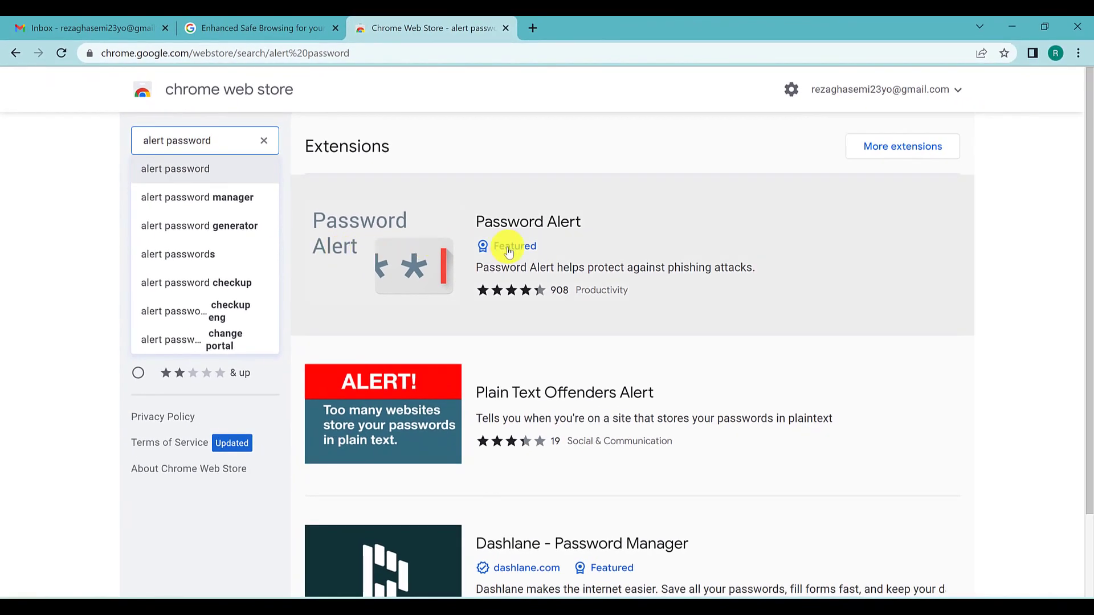
pyautogui.click(513, 225)
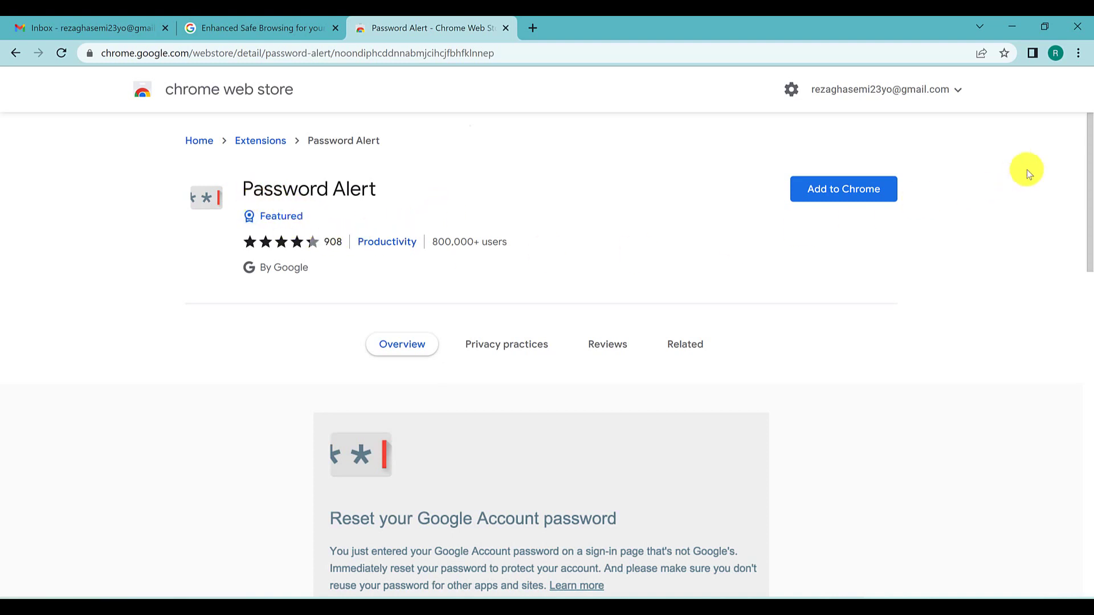
pyautogui.moveTo(1088, 182); pyautogui.dragTo(1087, 145)
pyautogui.scroll(-1, 1089, 233)
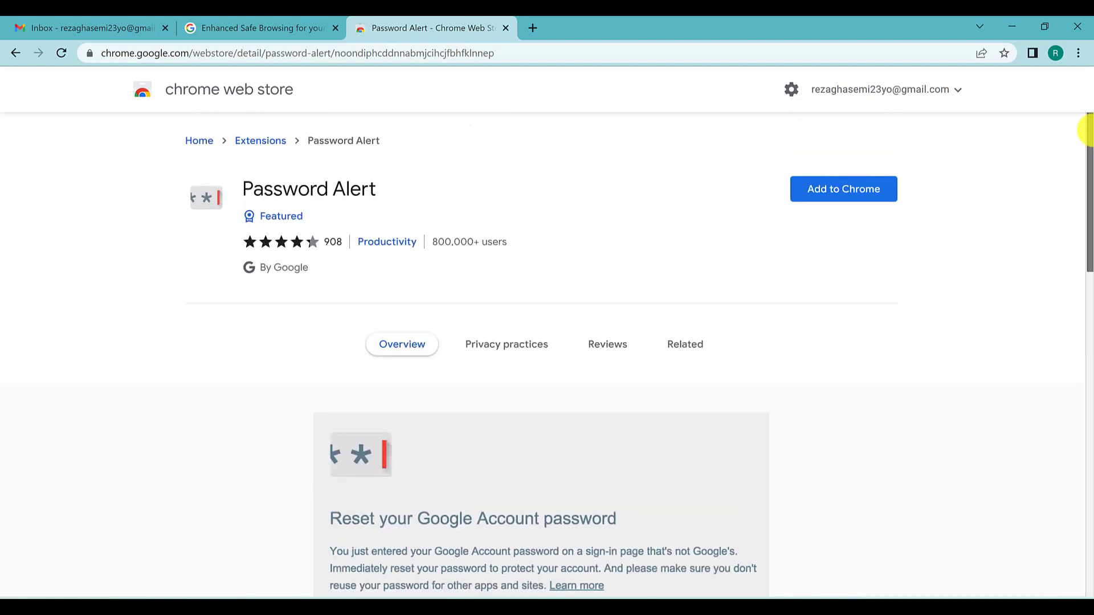
pyautogui.click(844, 194)
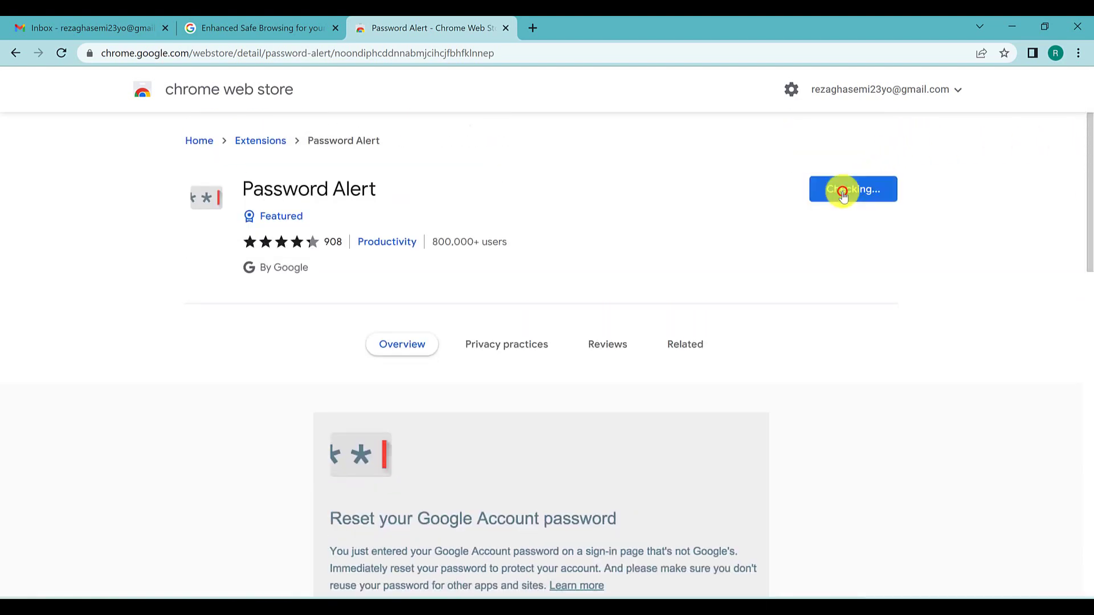